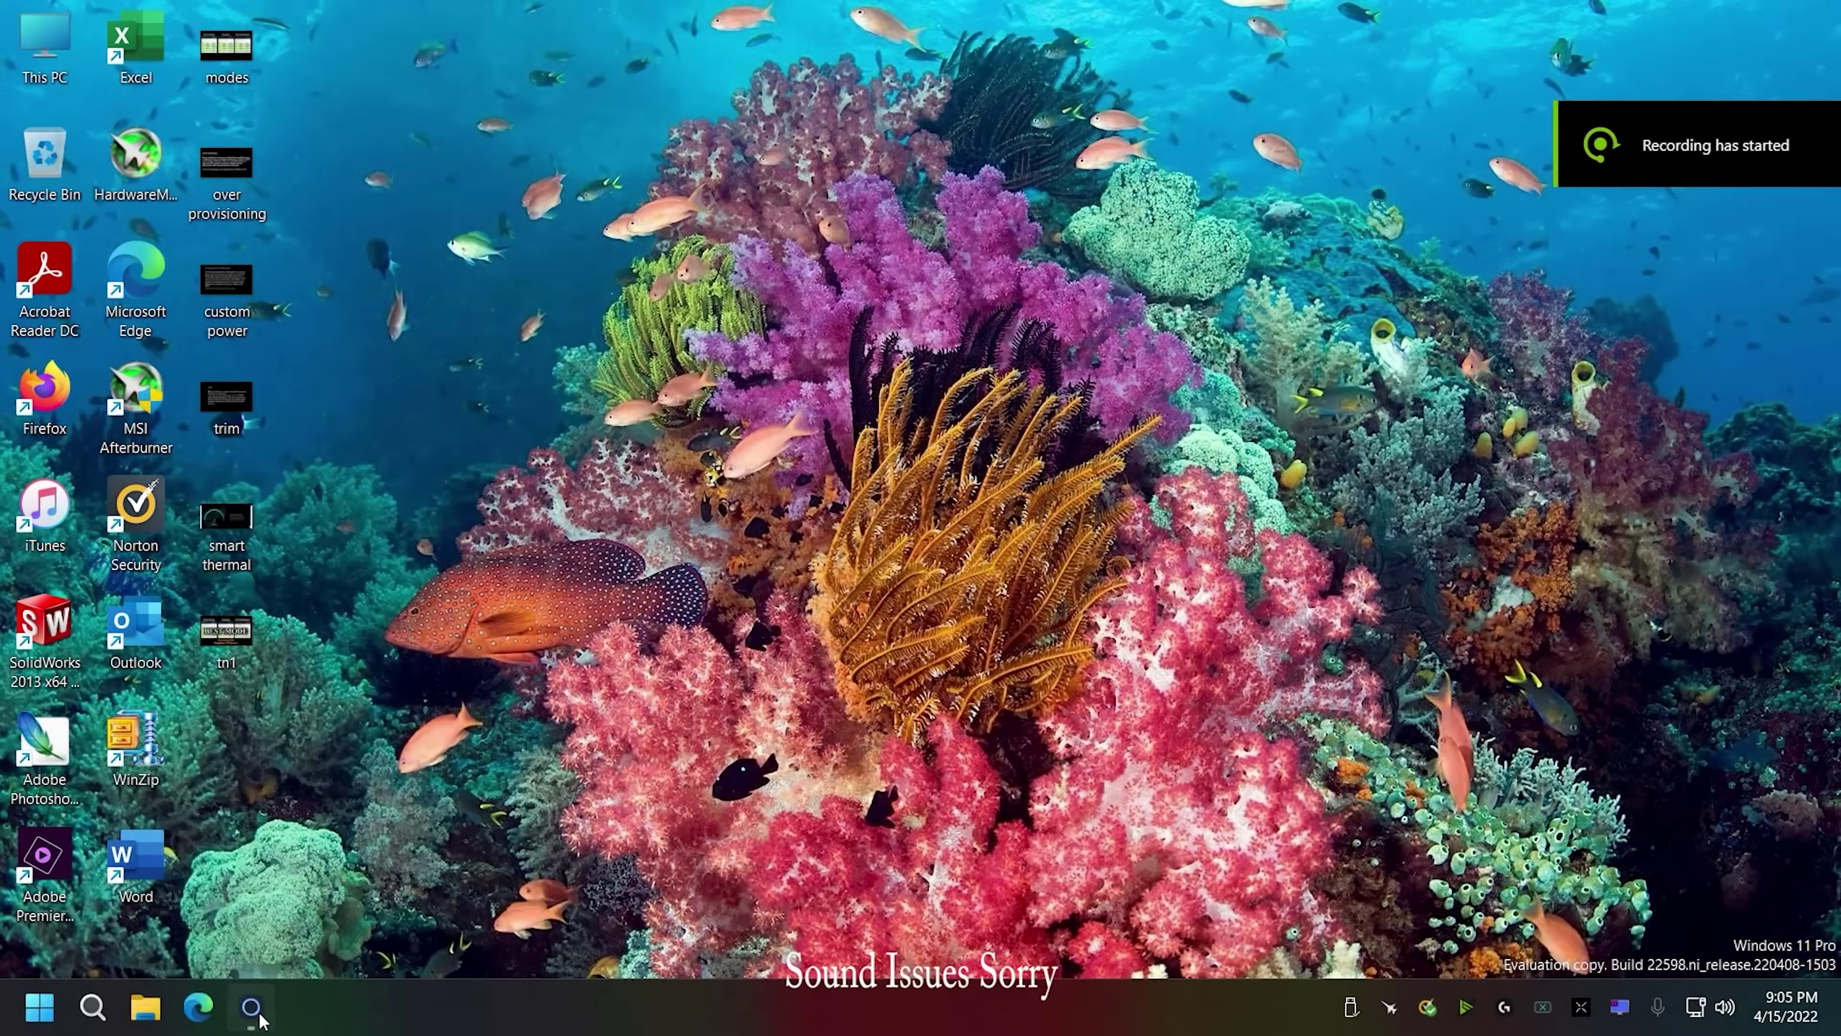
# Glance at Magician, hide it, then view and close the modes benchmark comparison image
pyautogui.click(254, 1012)
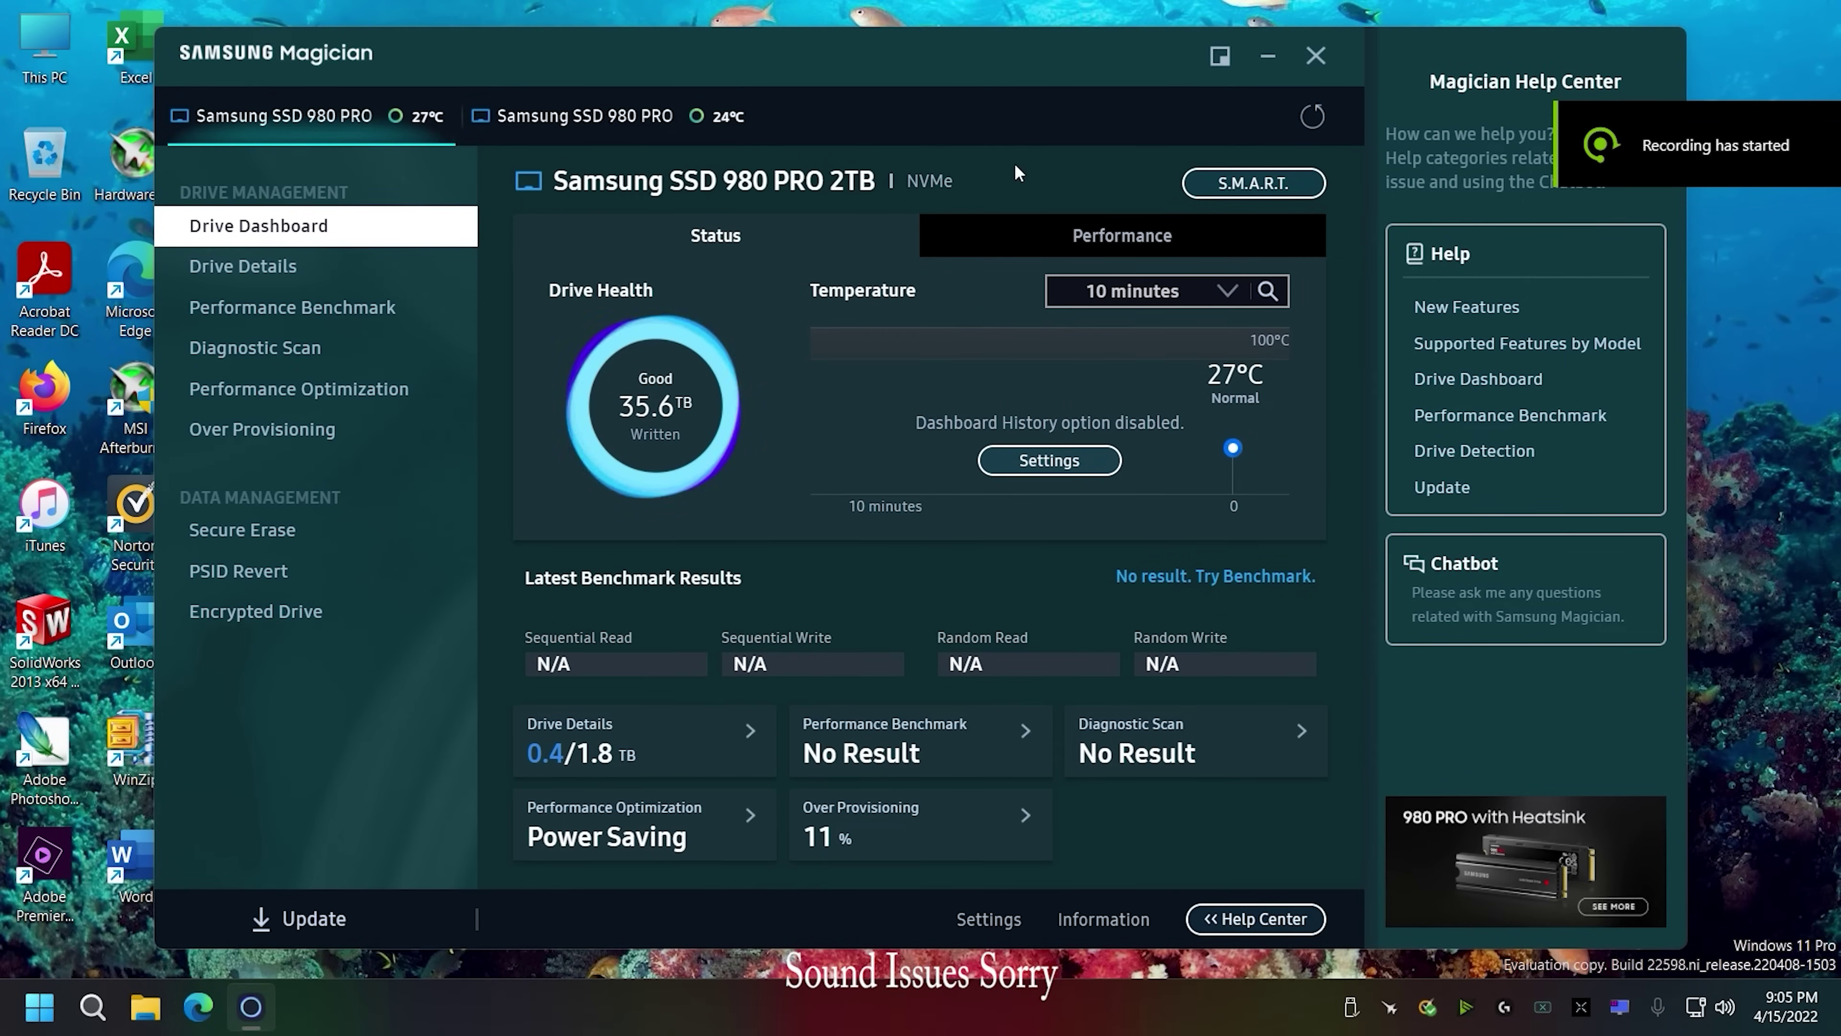
pyautogui.click(1264, 59)
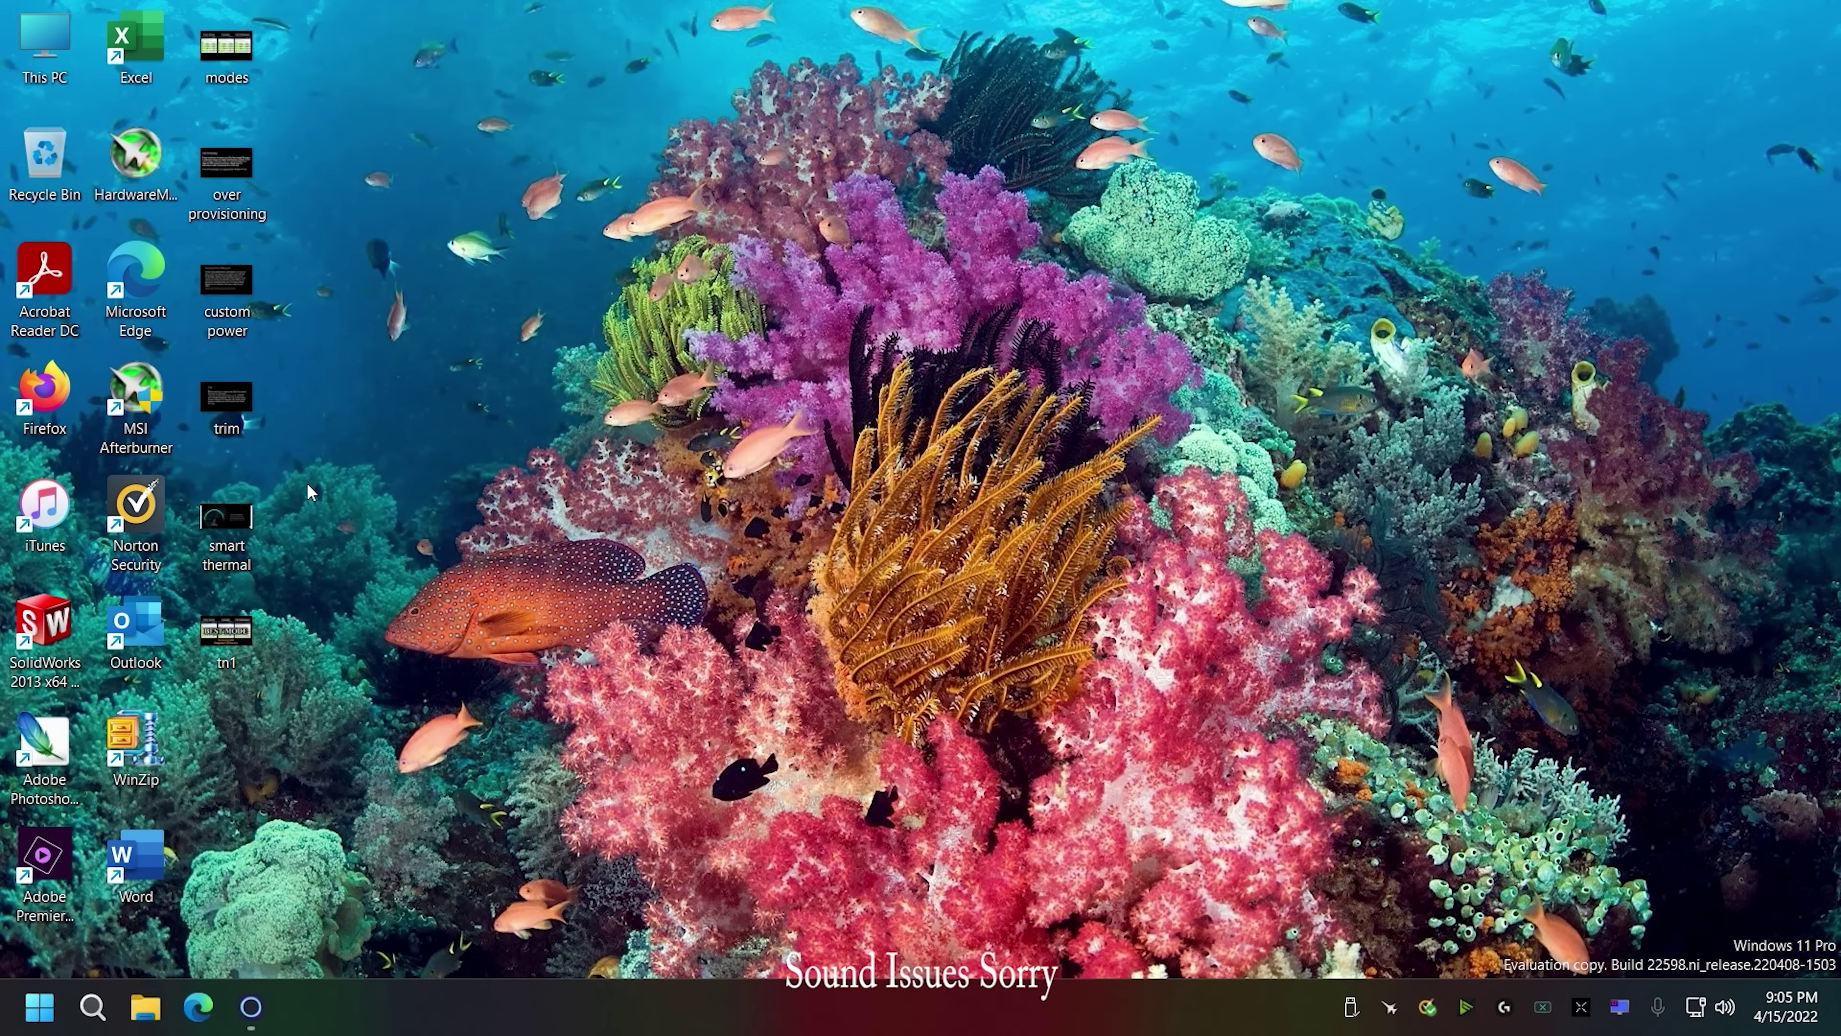
pyautogui.doubleClick(242, 52)
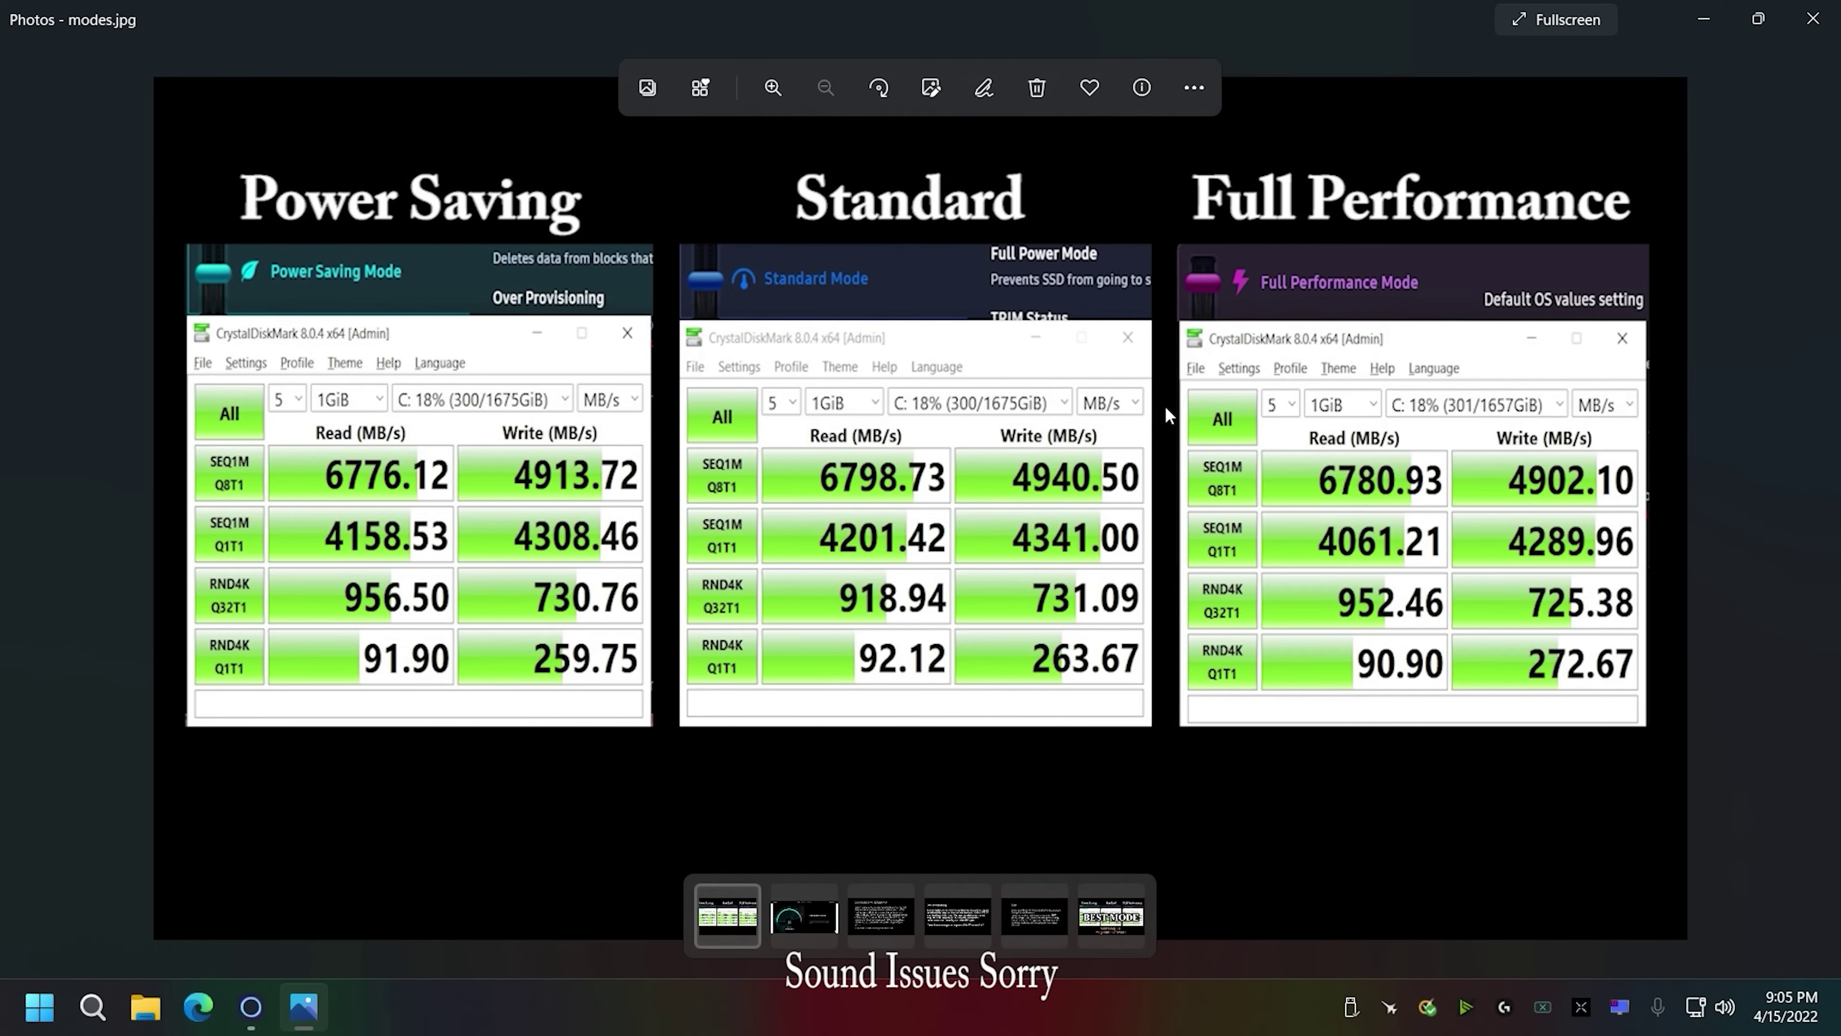
pyautogui.click(1813, 19)
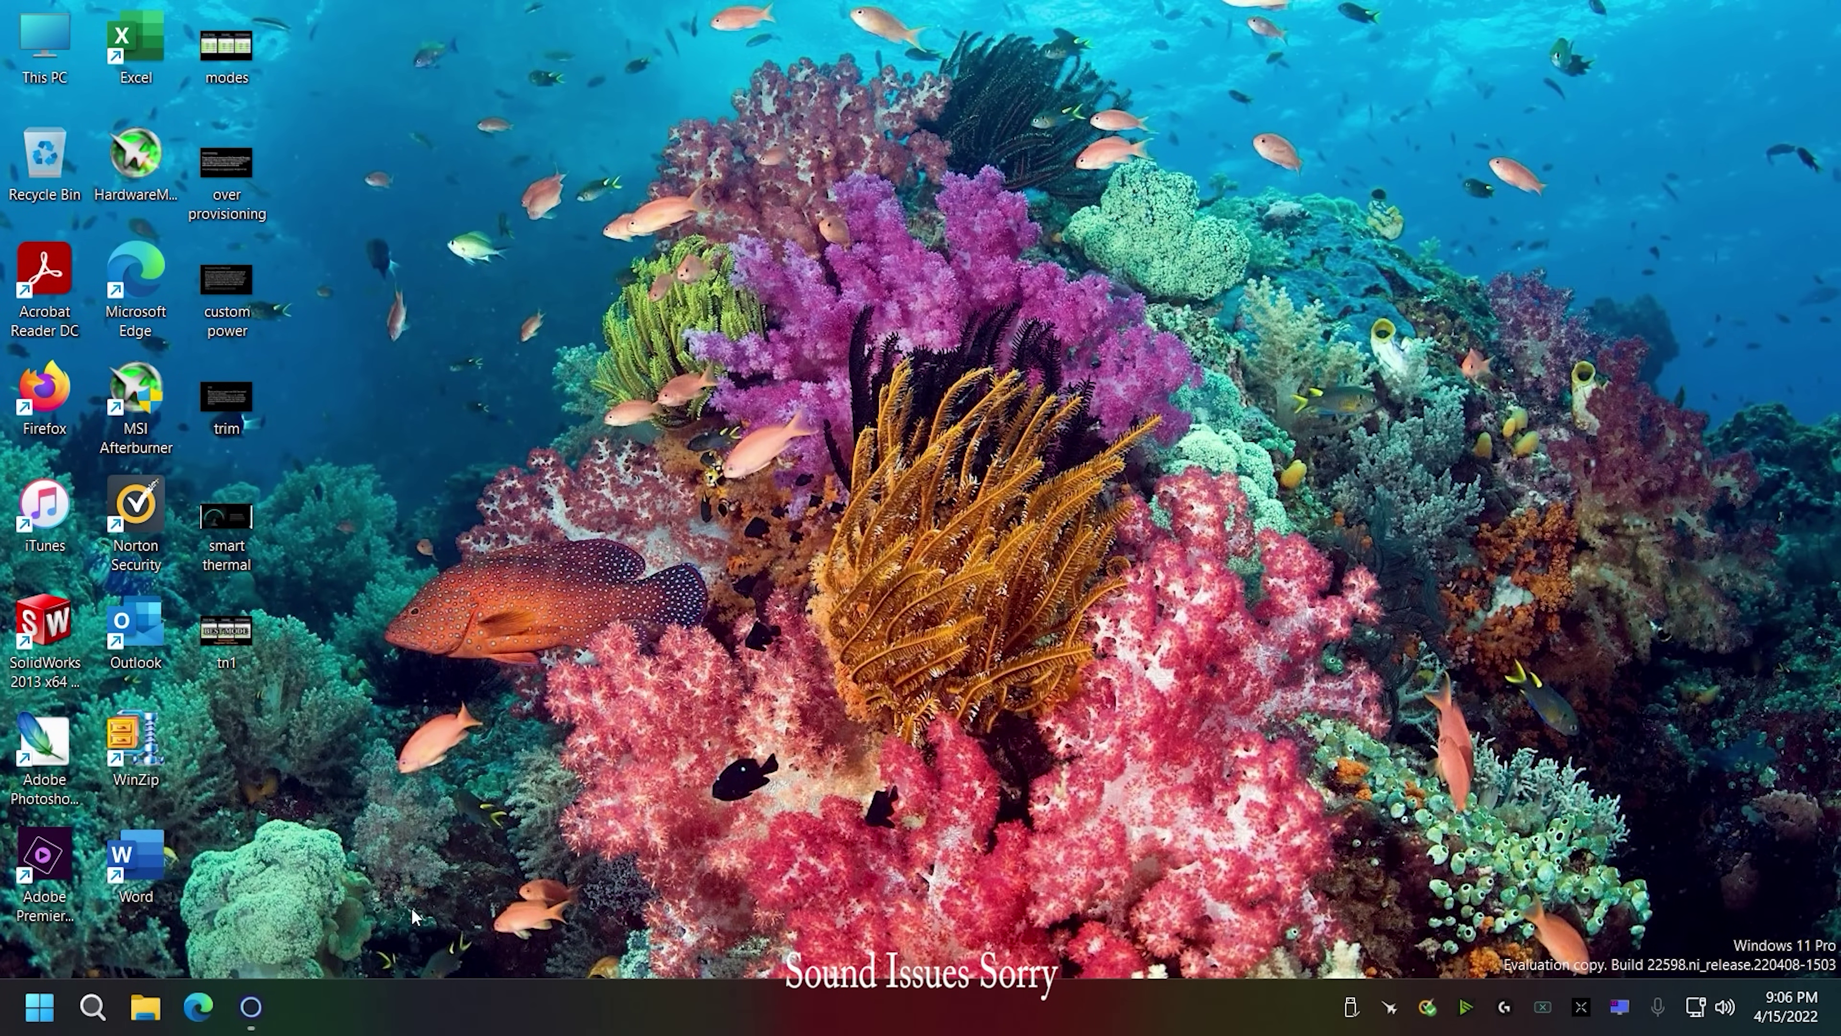
# Restore Magician, show the second 980 PRO drive's dashboard, and minimize the window
pyautogui.click(250, 1009)
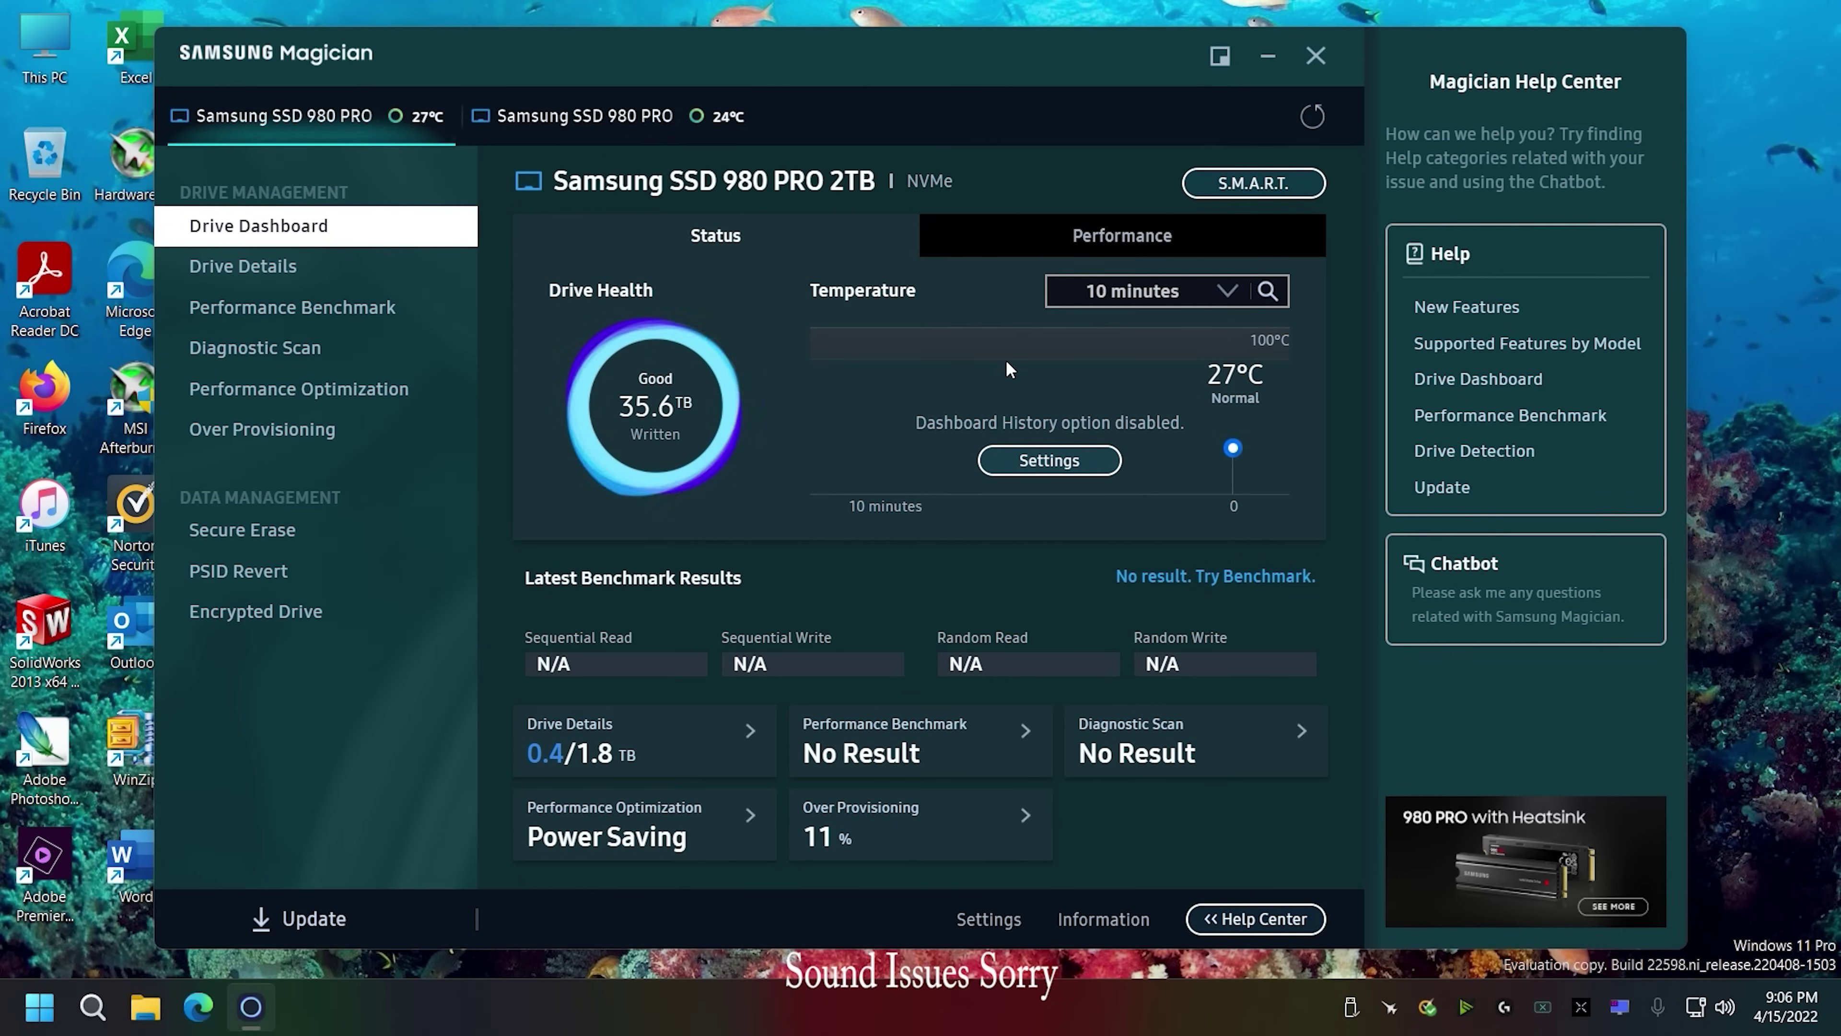
pyautogui.click(617, 126)
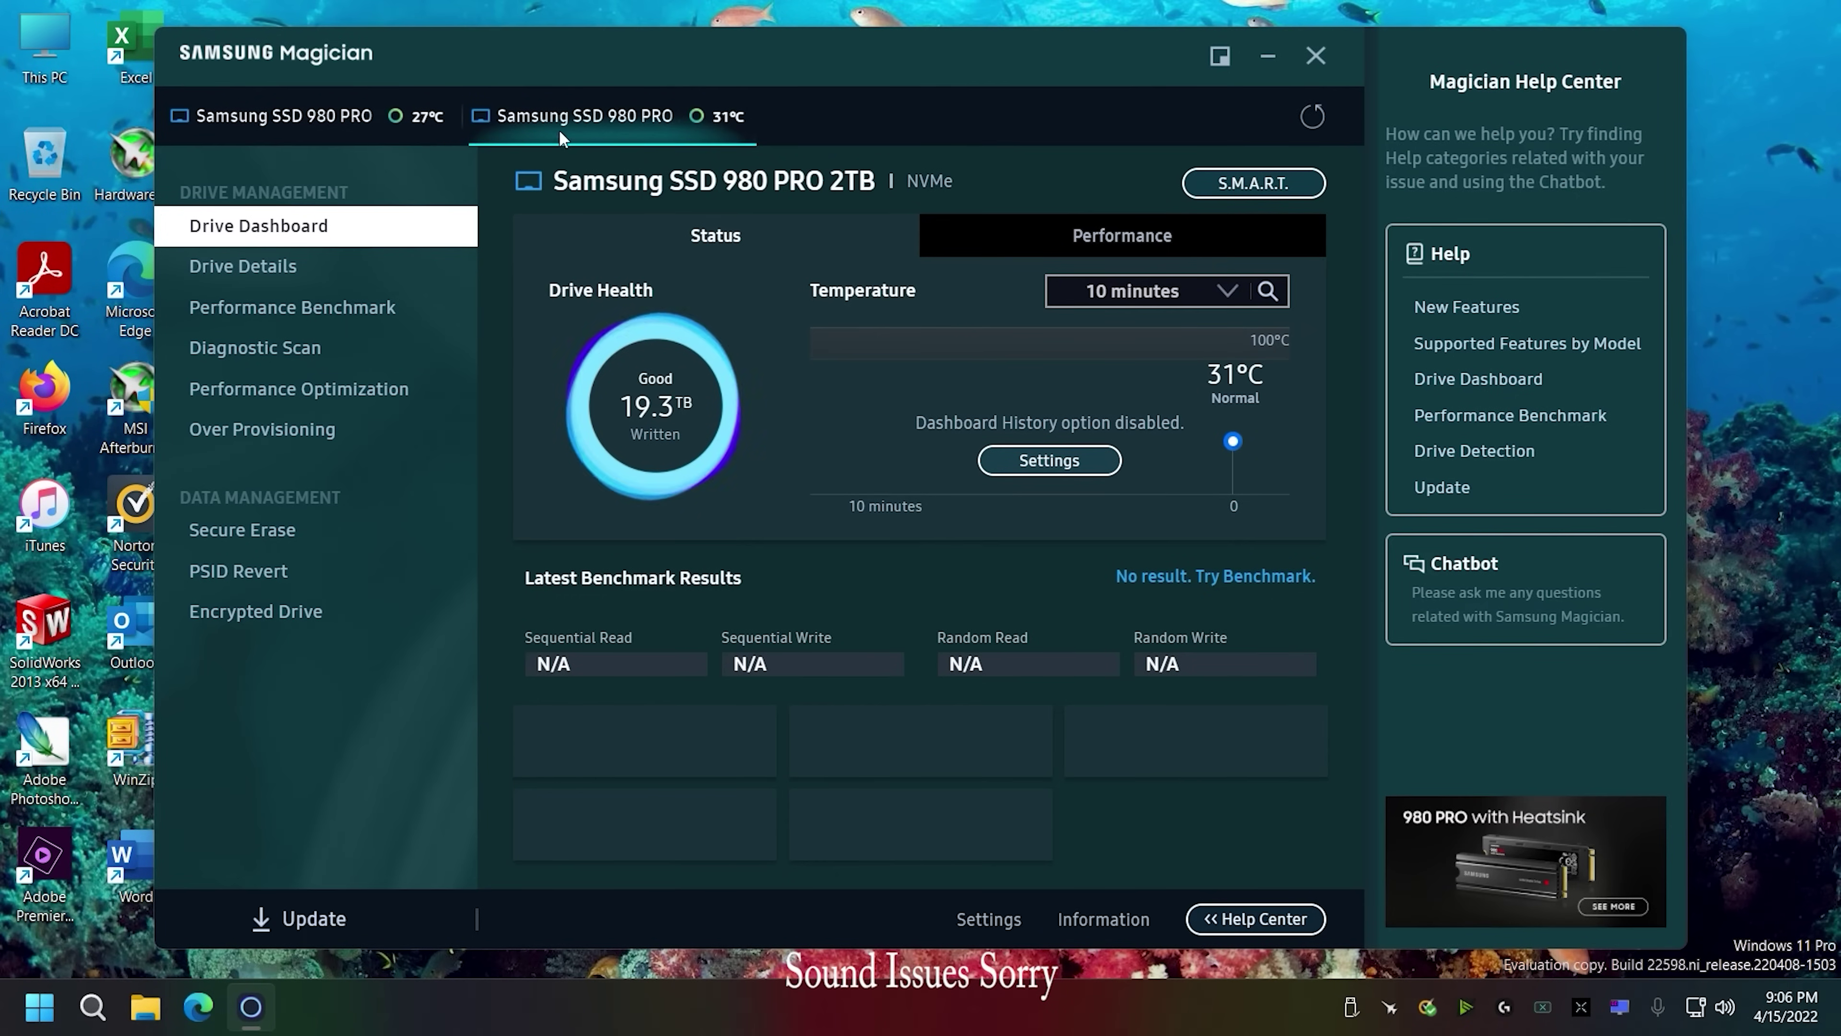
pyautogui.click(377, 135)
pyautogui.click(506, 112)
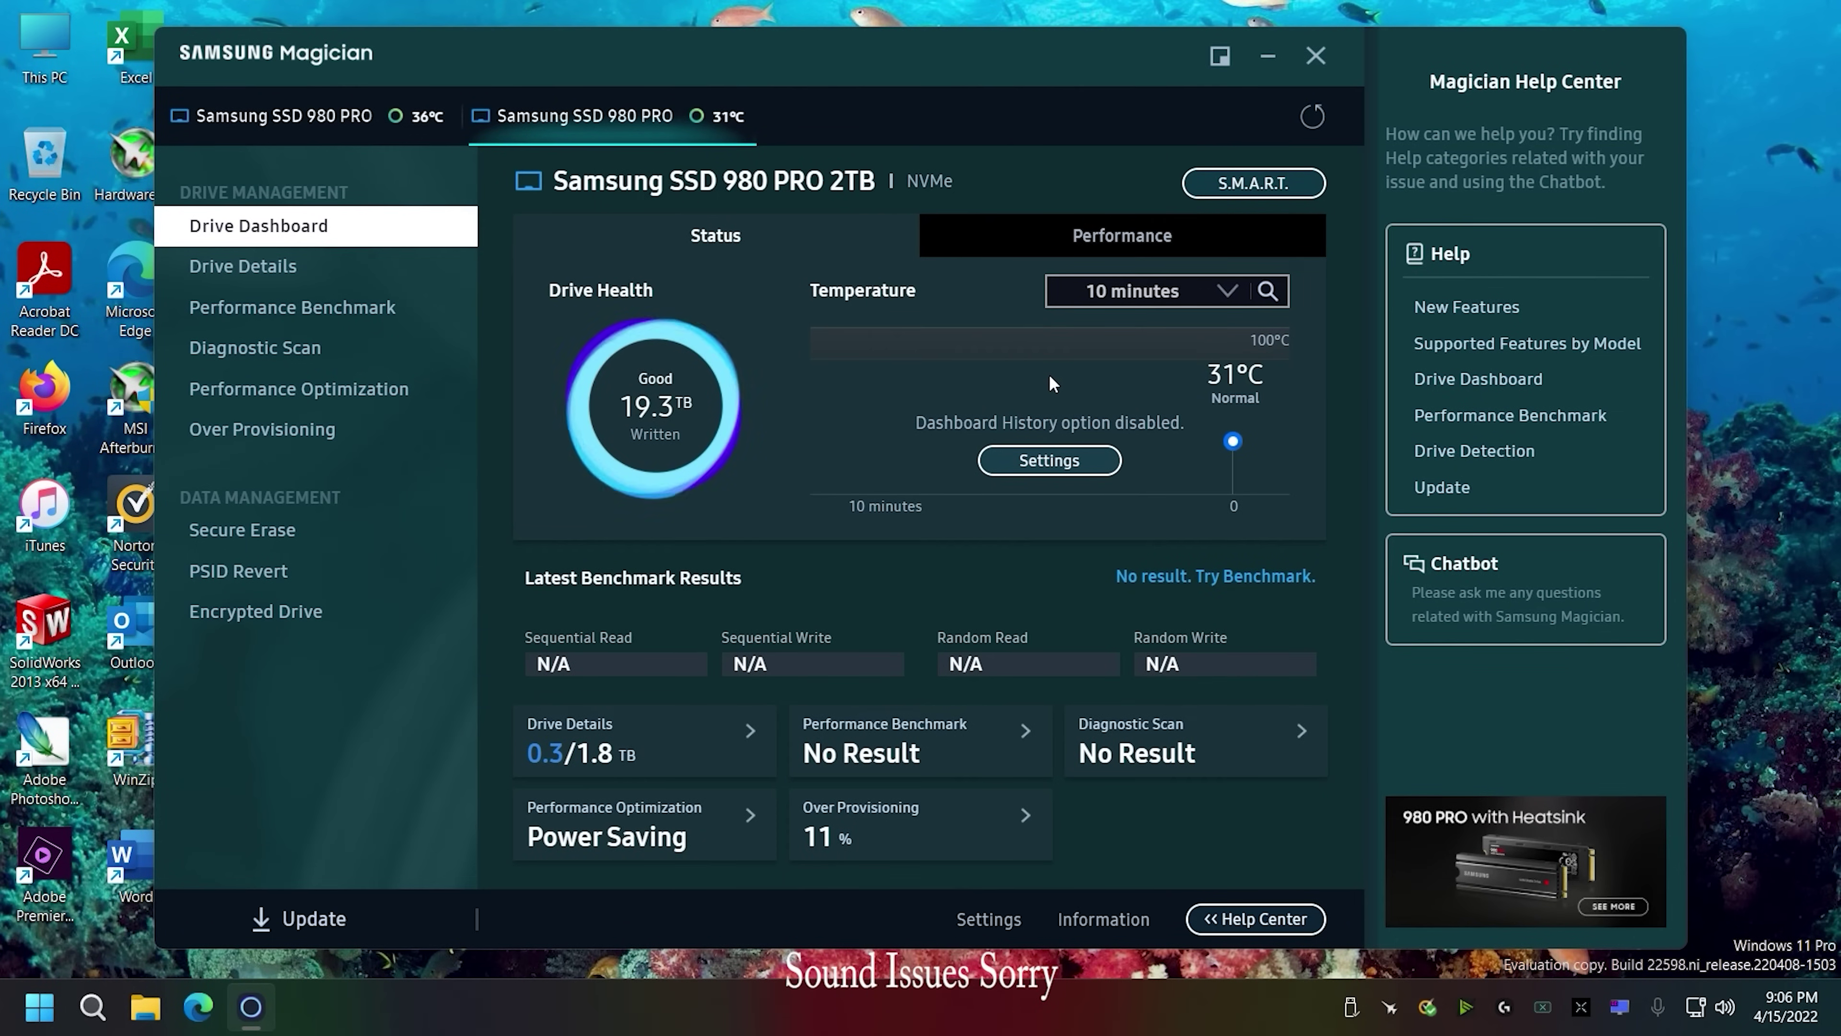
pyautogui.click(1266, 58)
pyautogui.click(58, 1014)
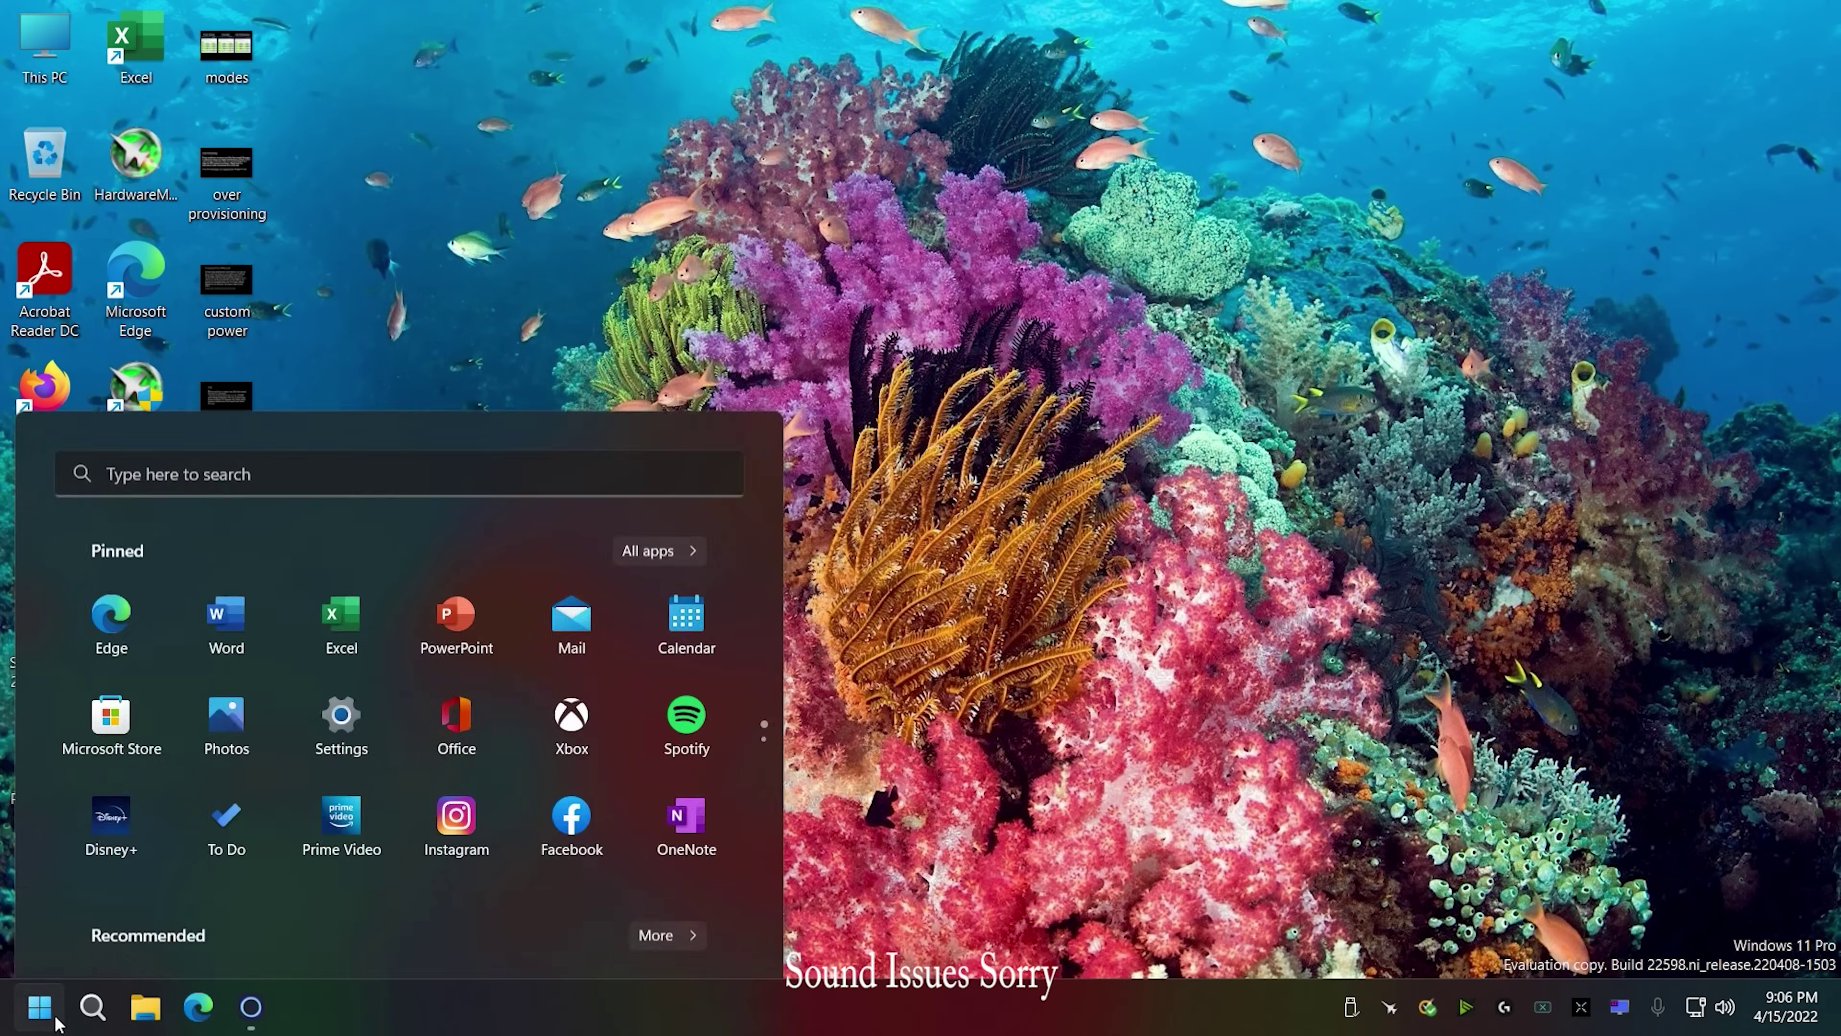
pyautogui.write('ccleaner')
pyautogui.click(1024, 388)
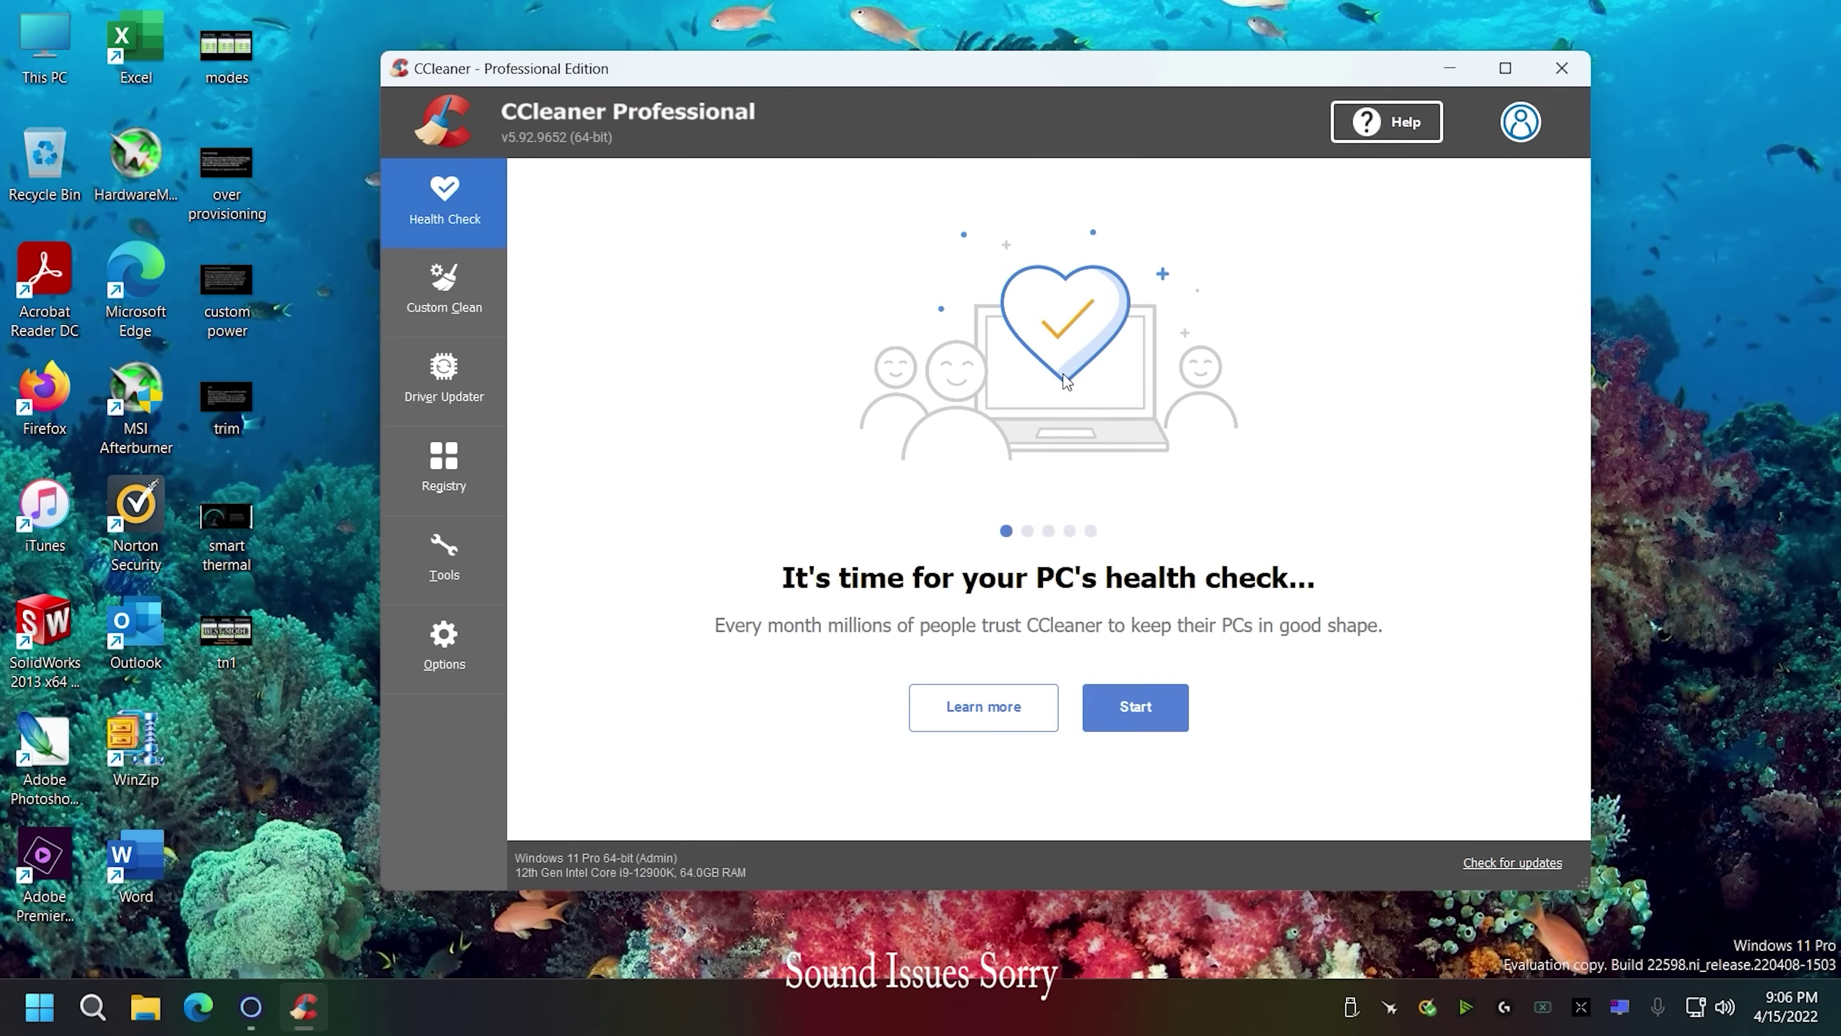
pyautogui.click(459, 450)
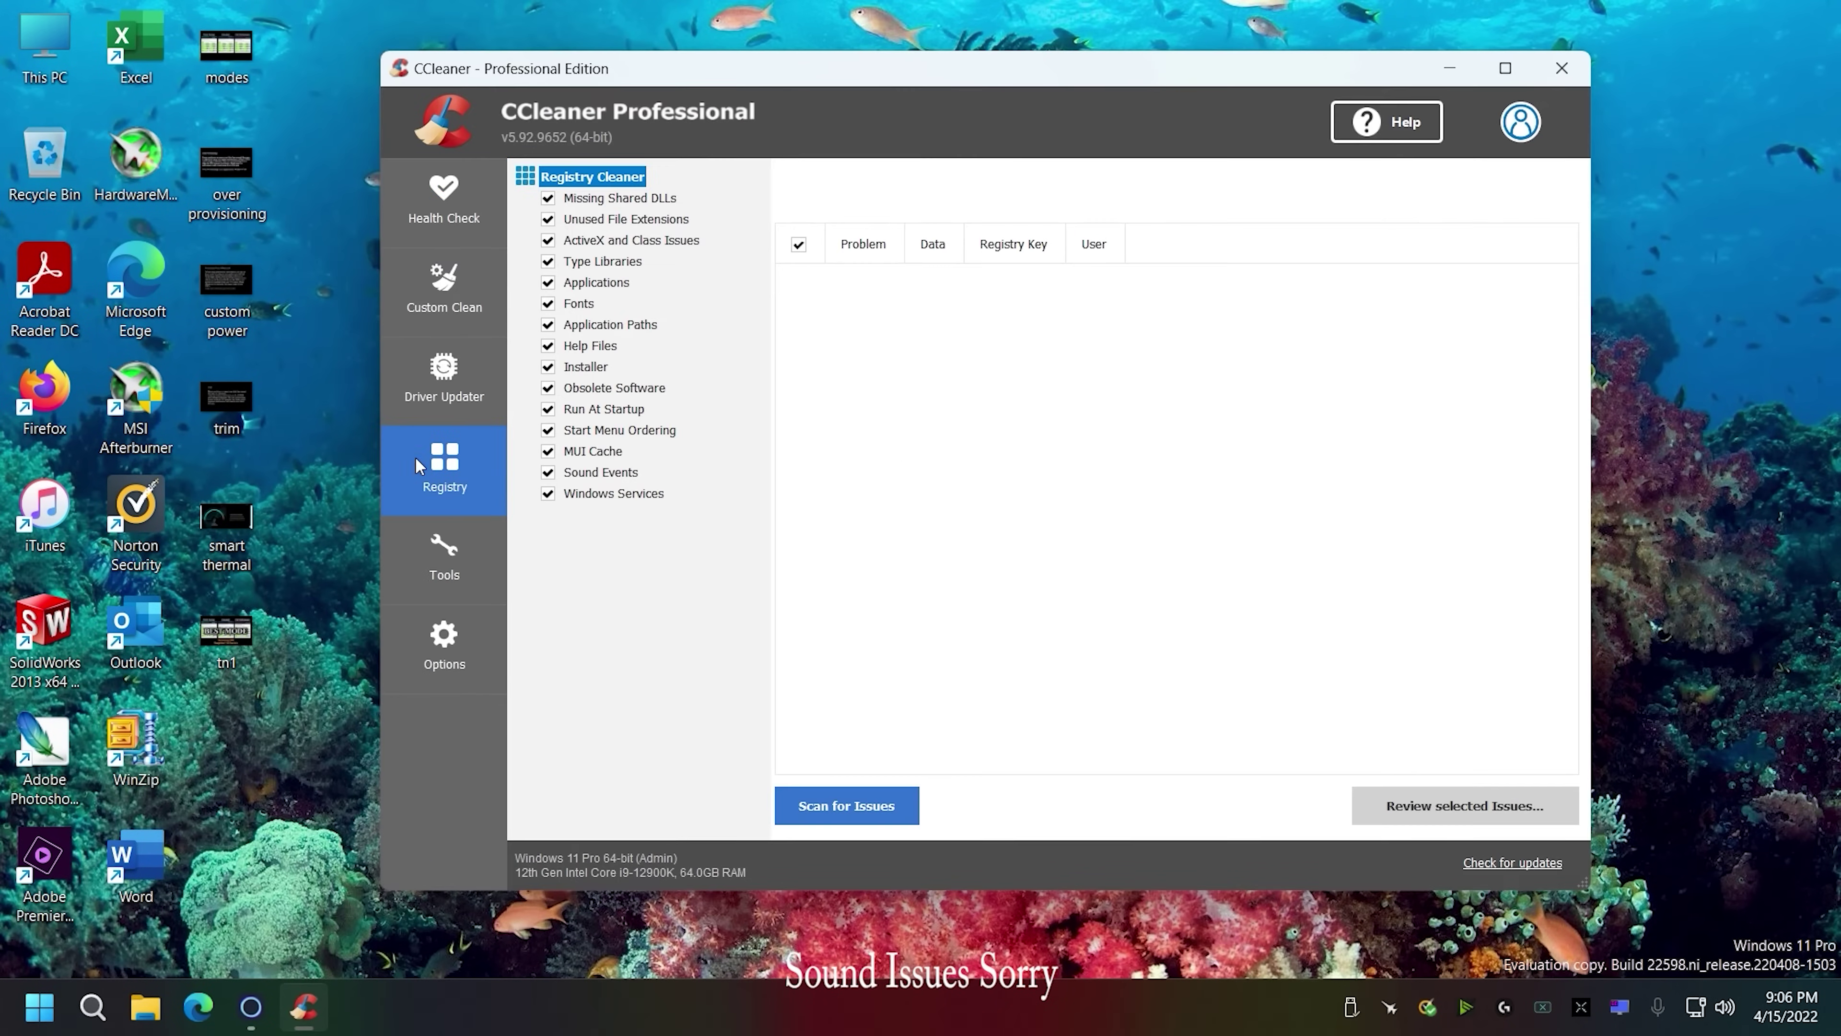
pyautogui.click(902, 807)
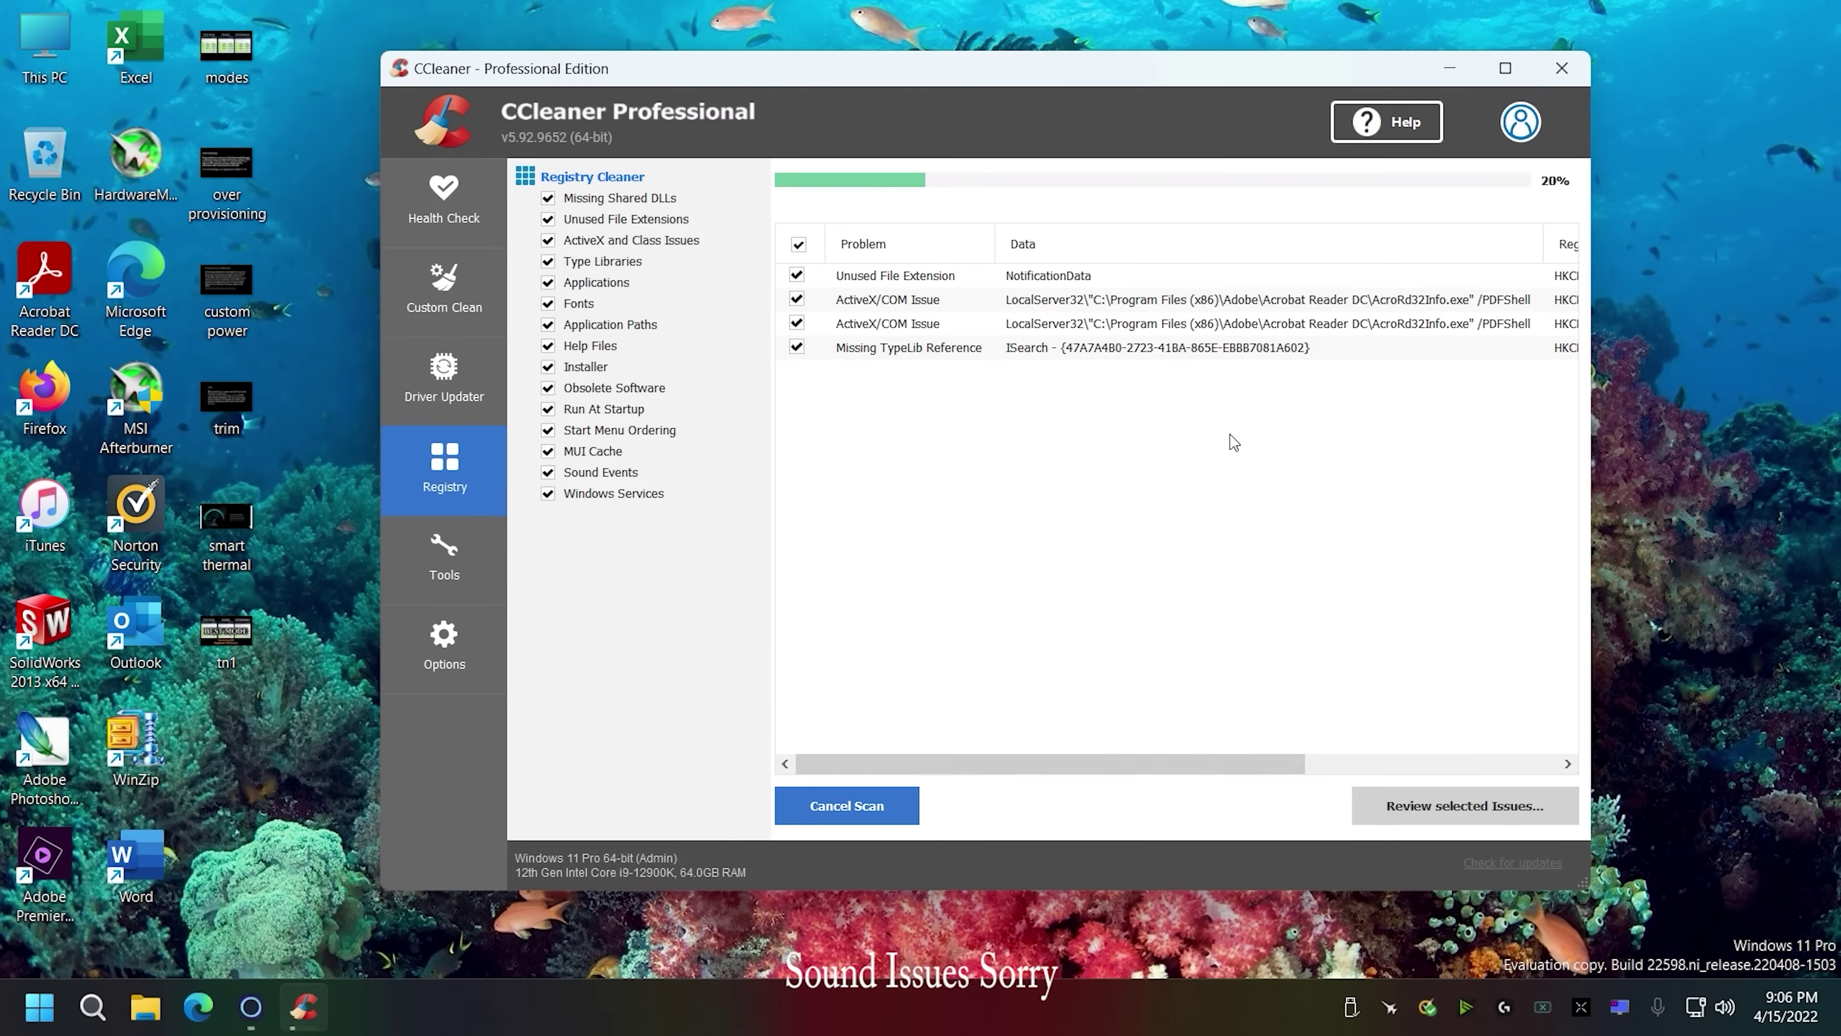
pyautogui.moveTo(1164, 754)
pyautogui.mouseDown()
pyautogui.moveTo(1352, 754)
pyautogui.moveTo(1165, 766)
pyautogui.mouseUp()
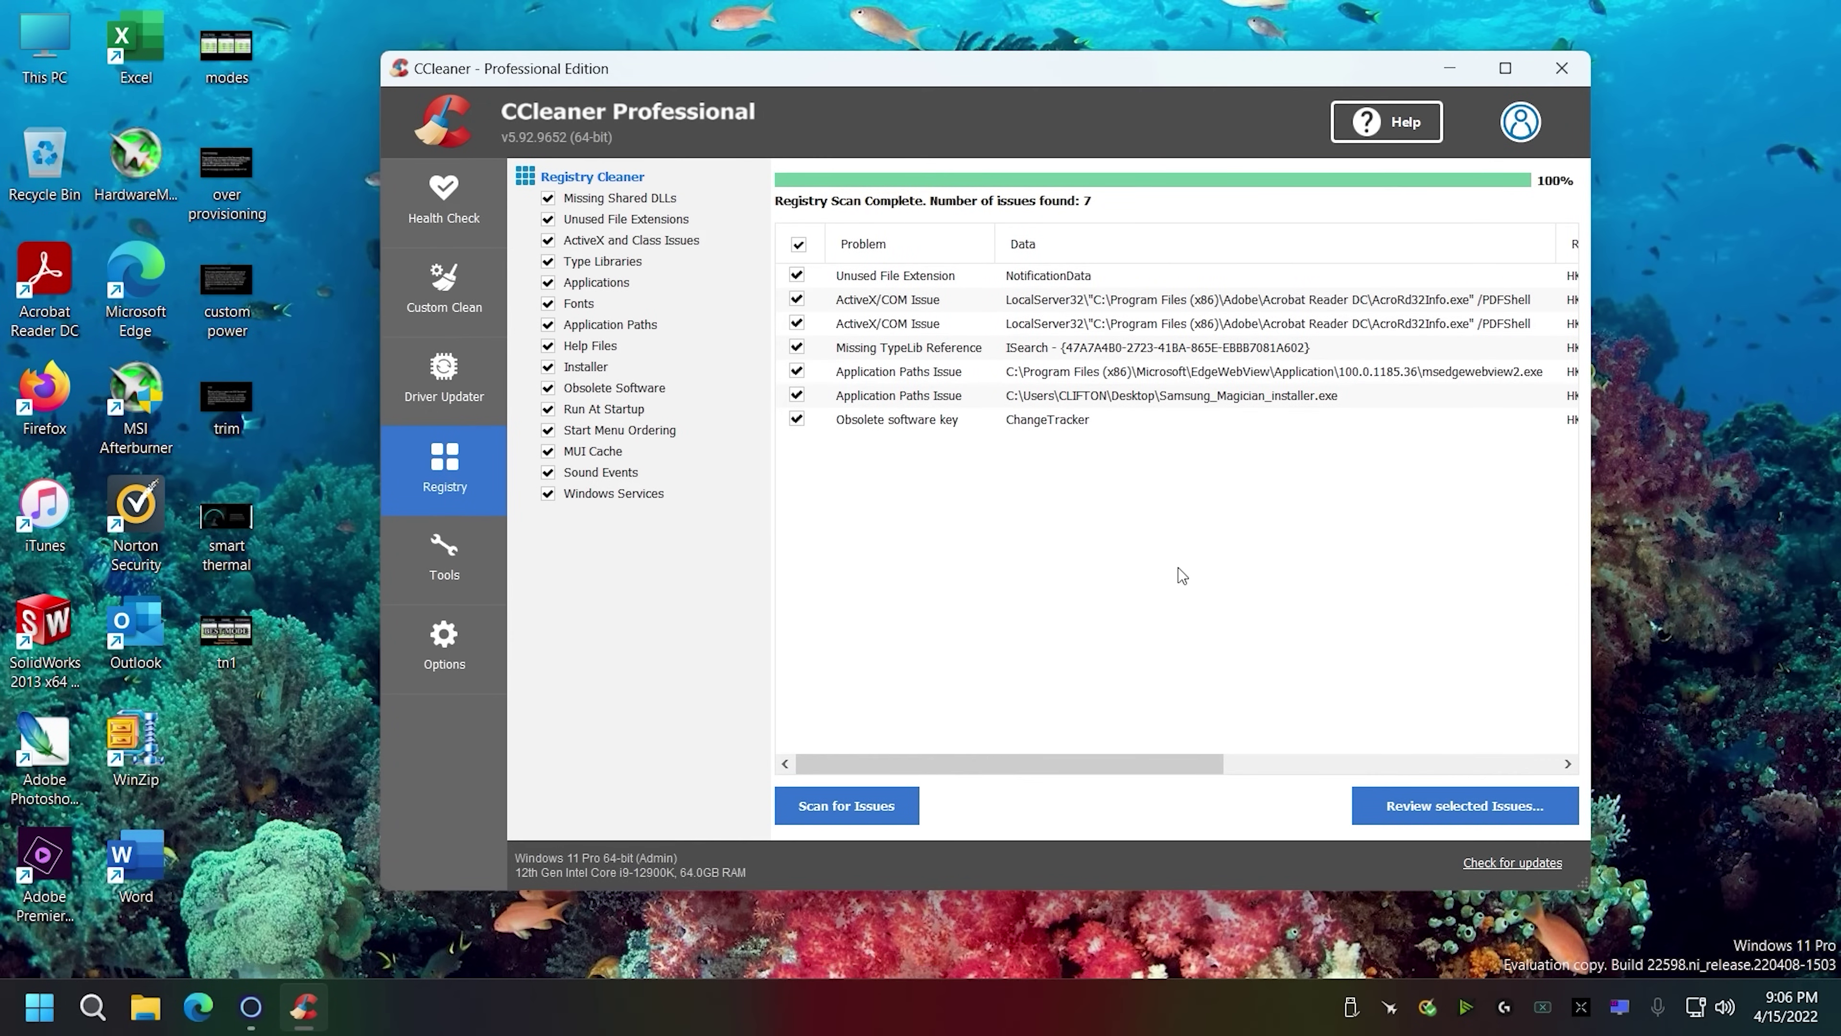
pyautogui.moveTo(1162, 761); pyautogui.dragTo(1156, 704)
pyautogui.click(1562, 67)
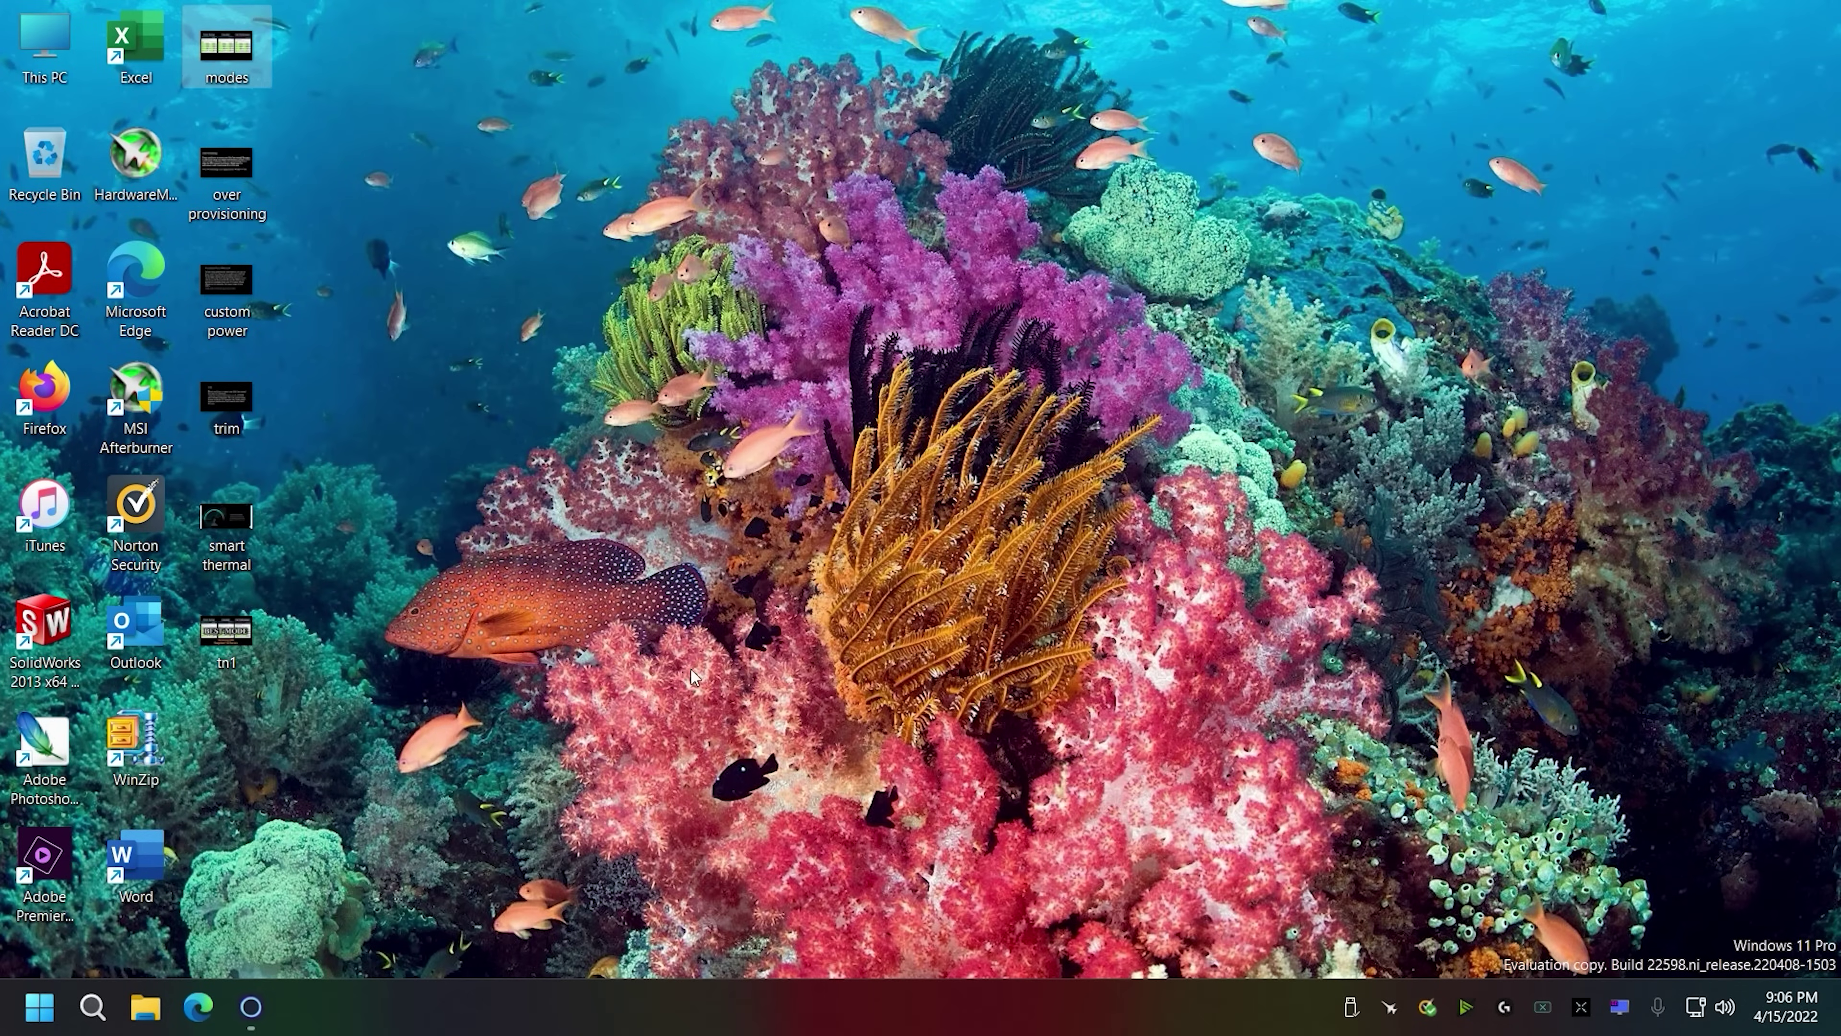
# Restore Samsung Magician on the 980 PRO 2TB dashboard in Power Saving
pyautogui.click(250, 1006)
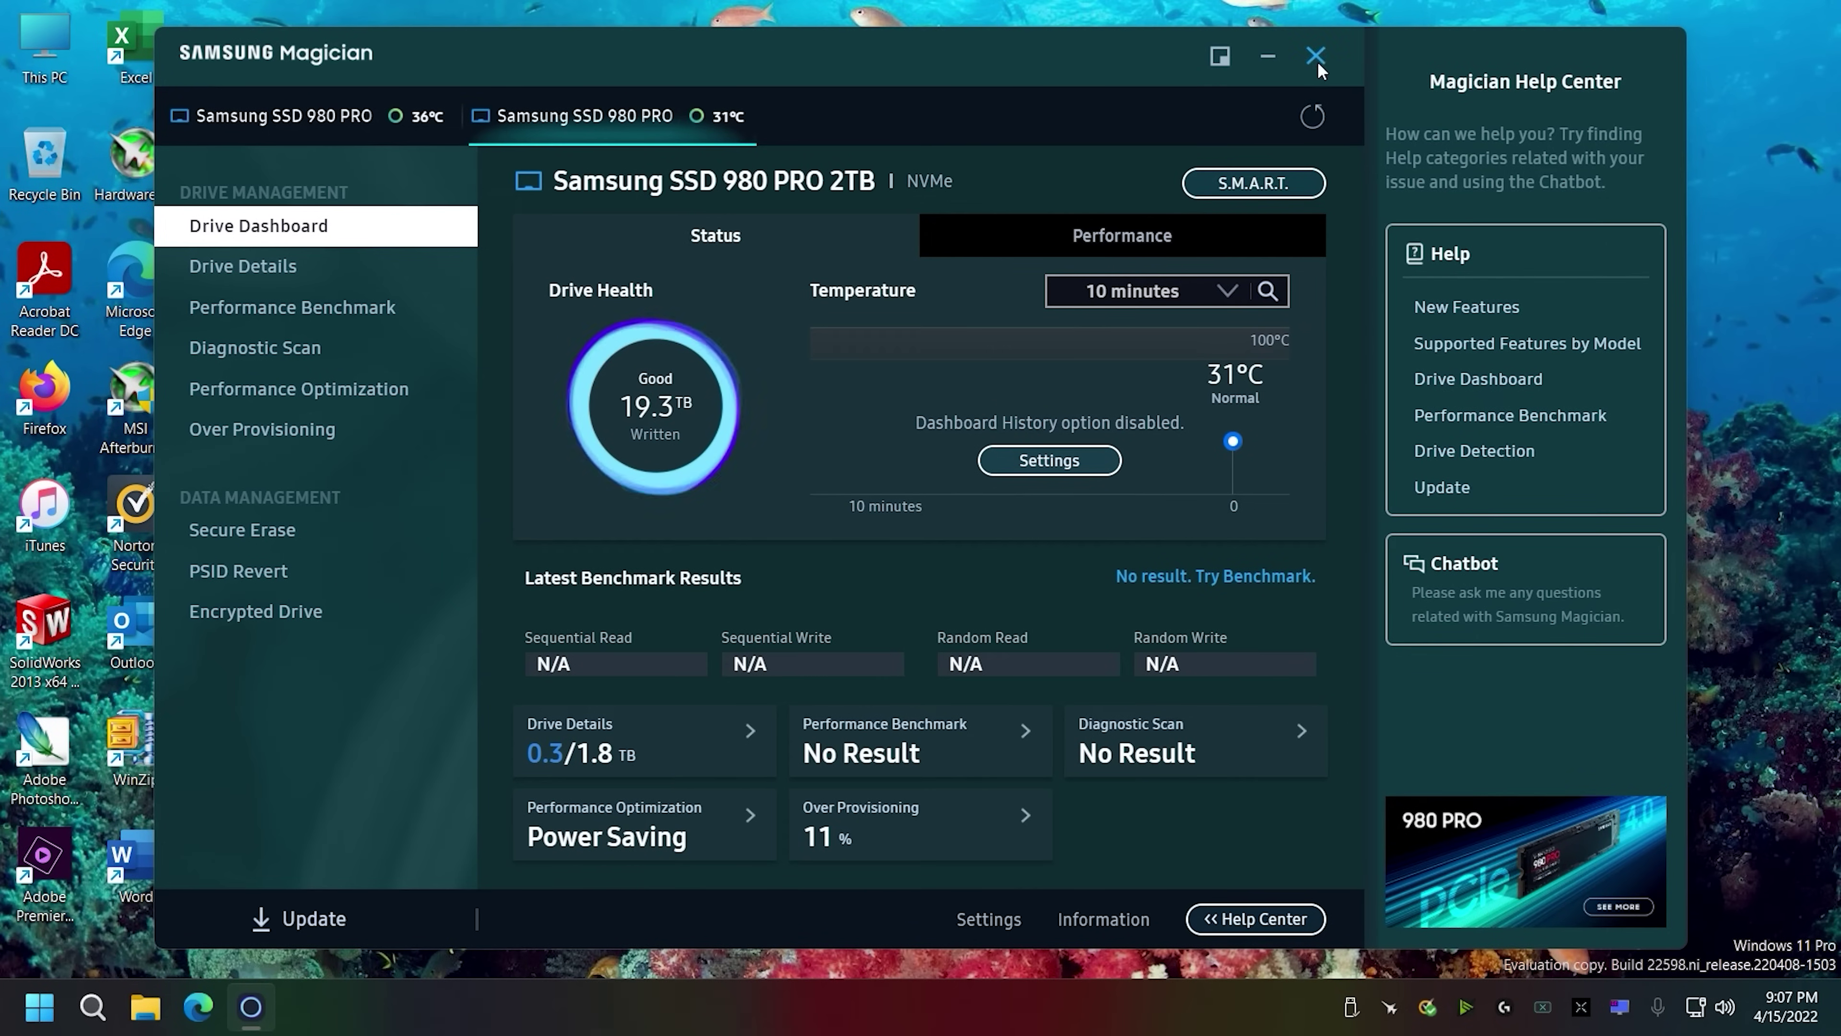
# Select Standard Mode under Performance Optimization, then move the Magician window aside
pyautogui.click(324, 389)
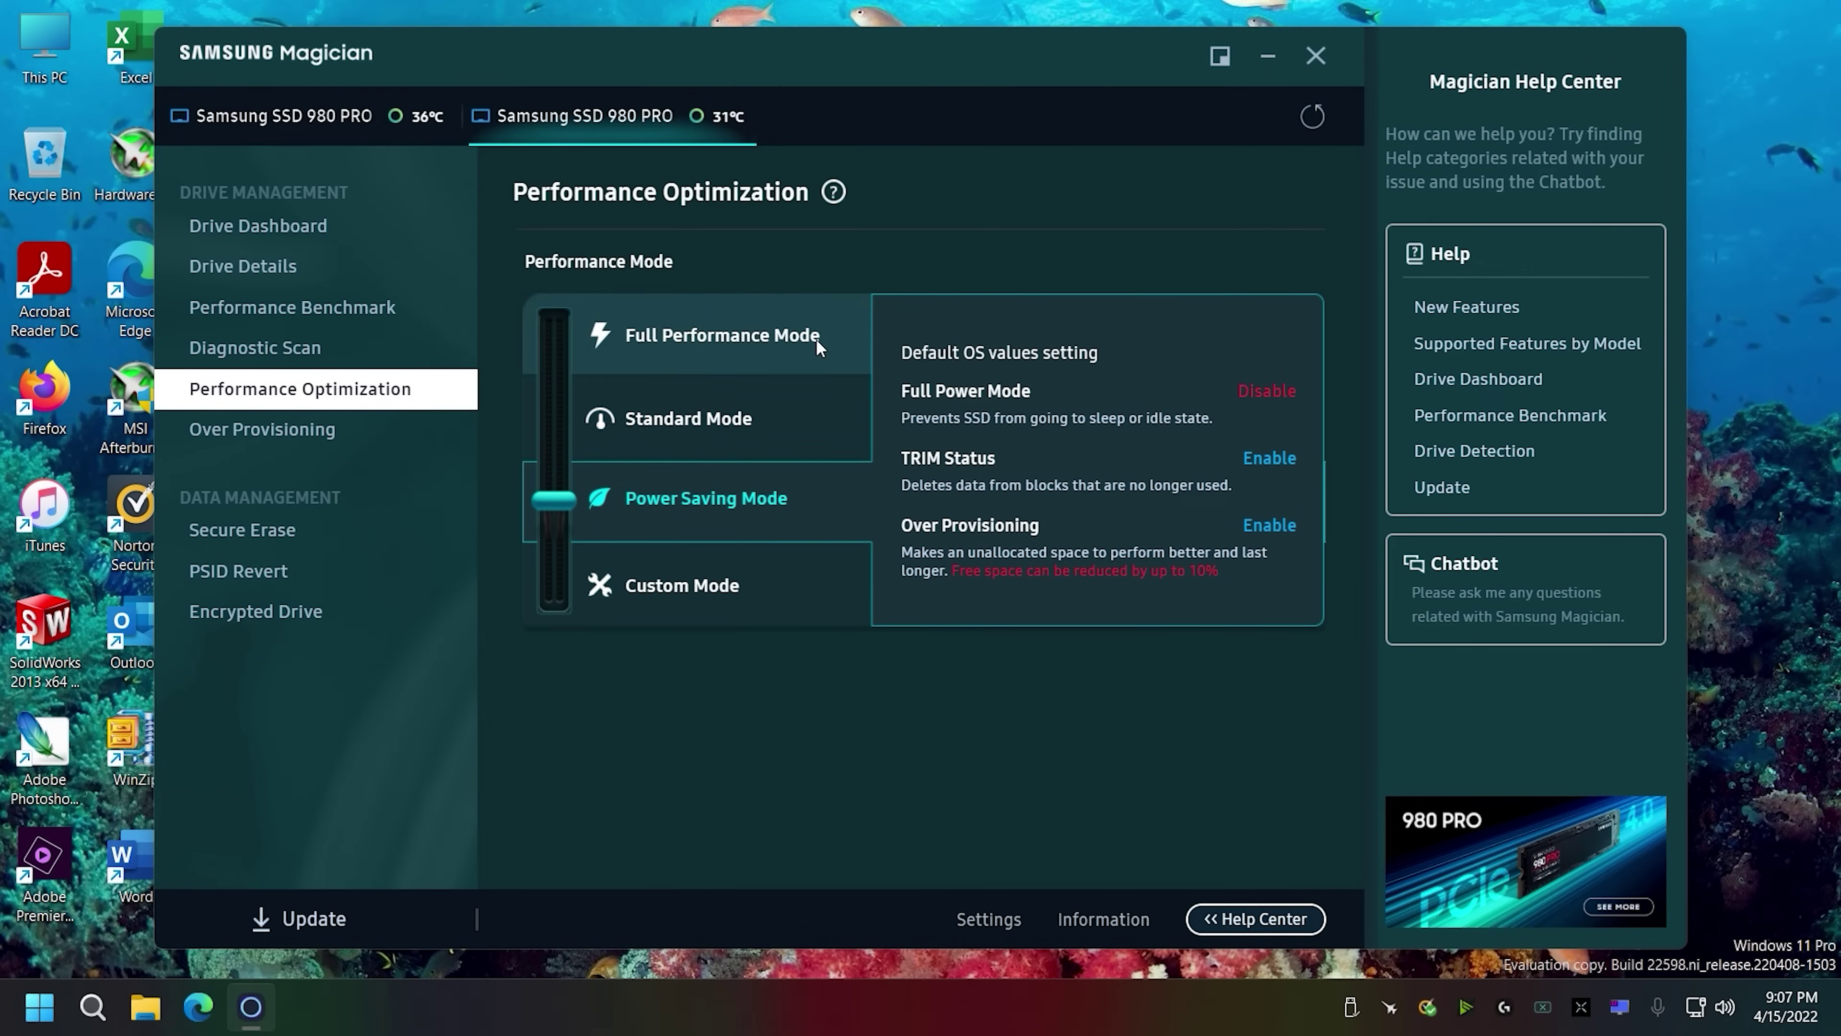
pyautogui.click(783, 403)
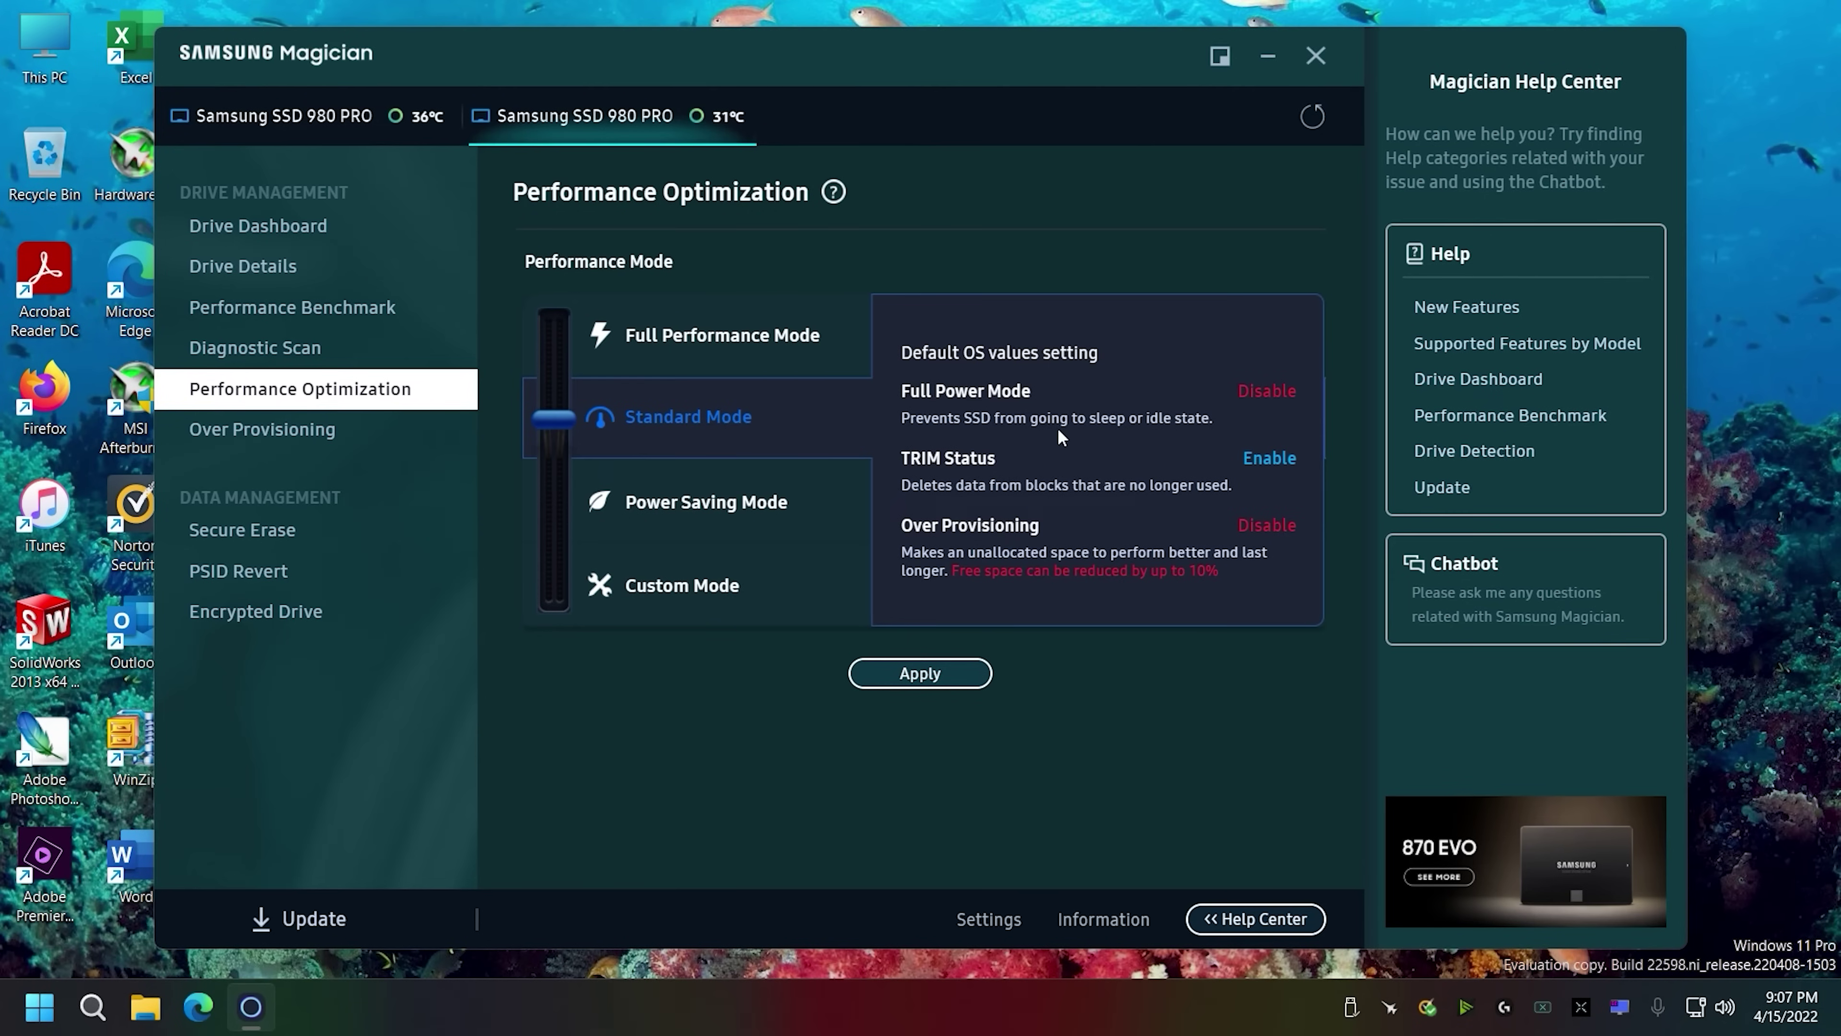
pyautogui.moveTo(1007, 57); pyautogui.dragTo(1134, 39)
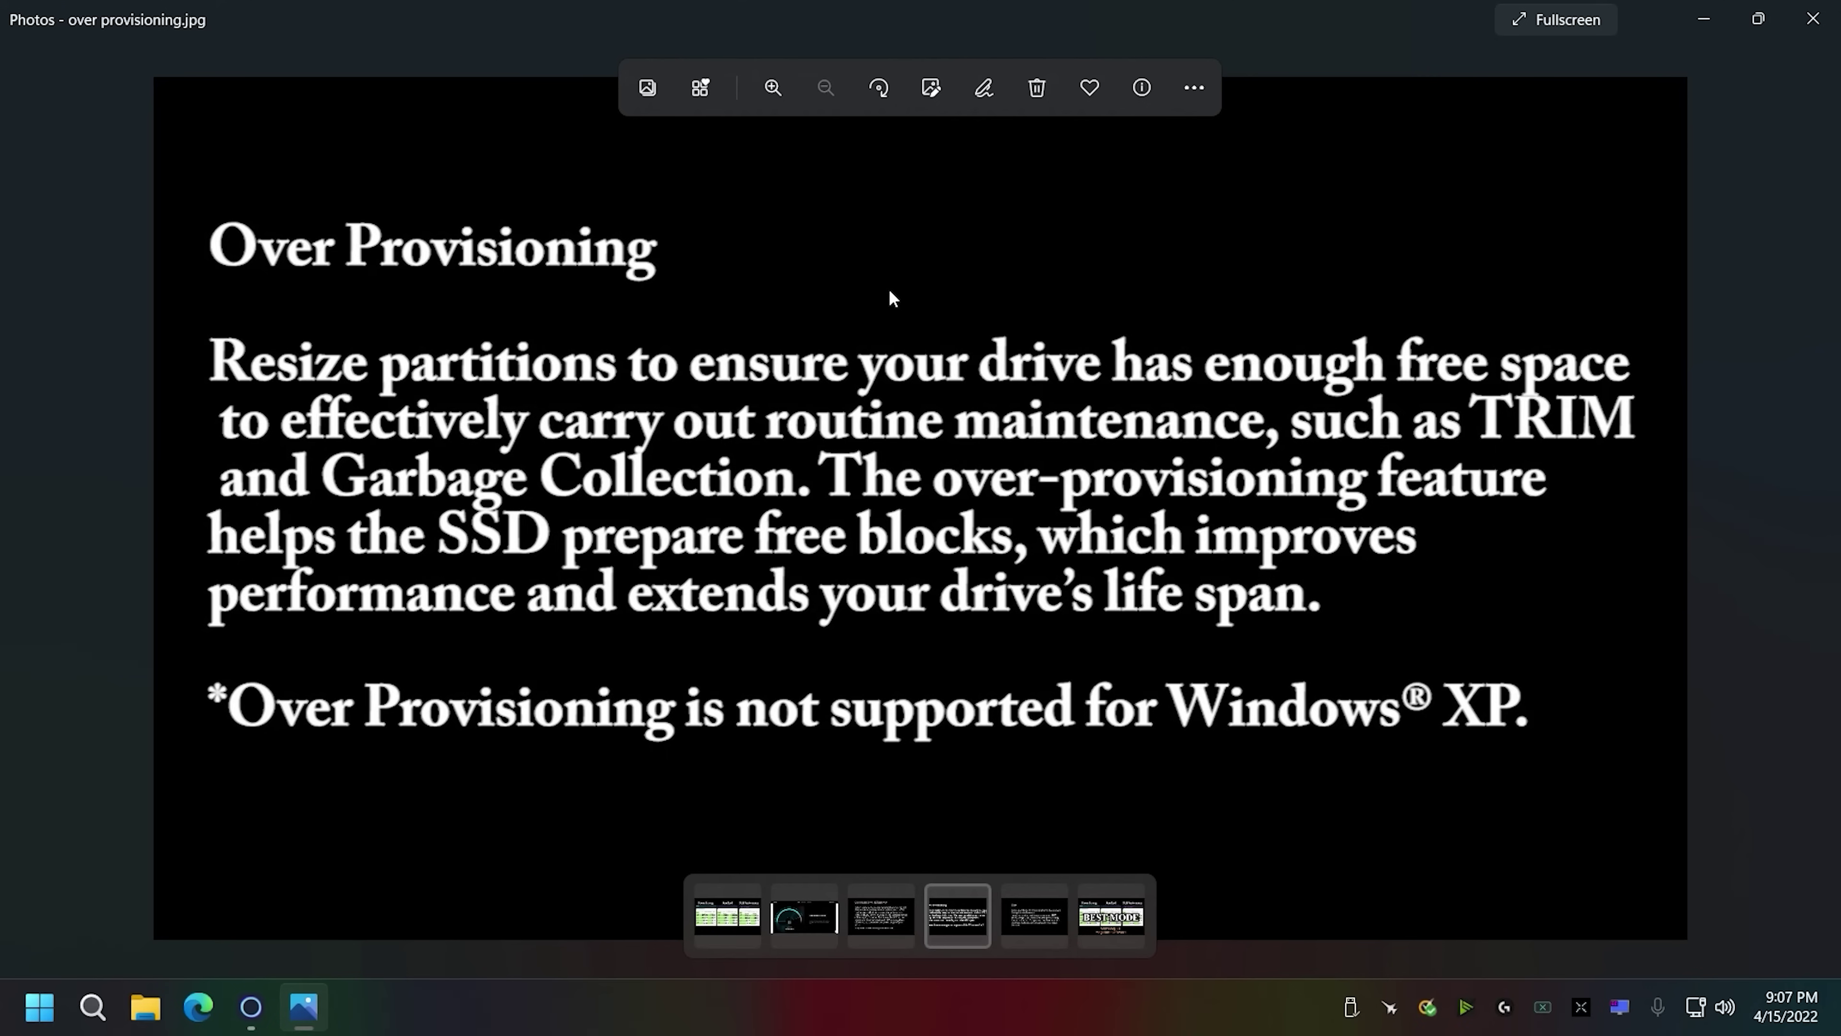
pyautogui.click(1808, 33)
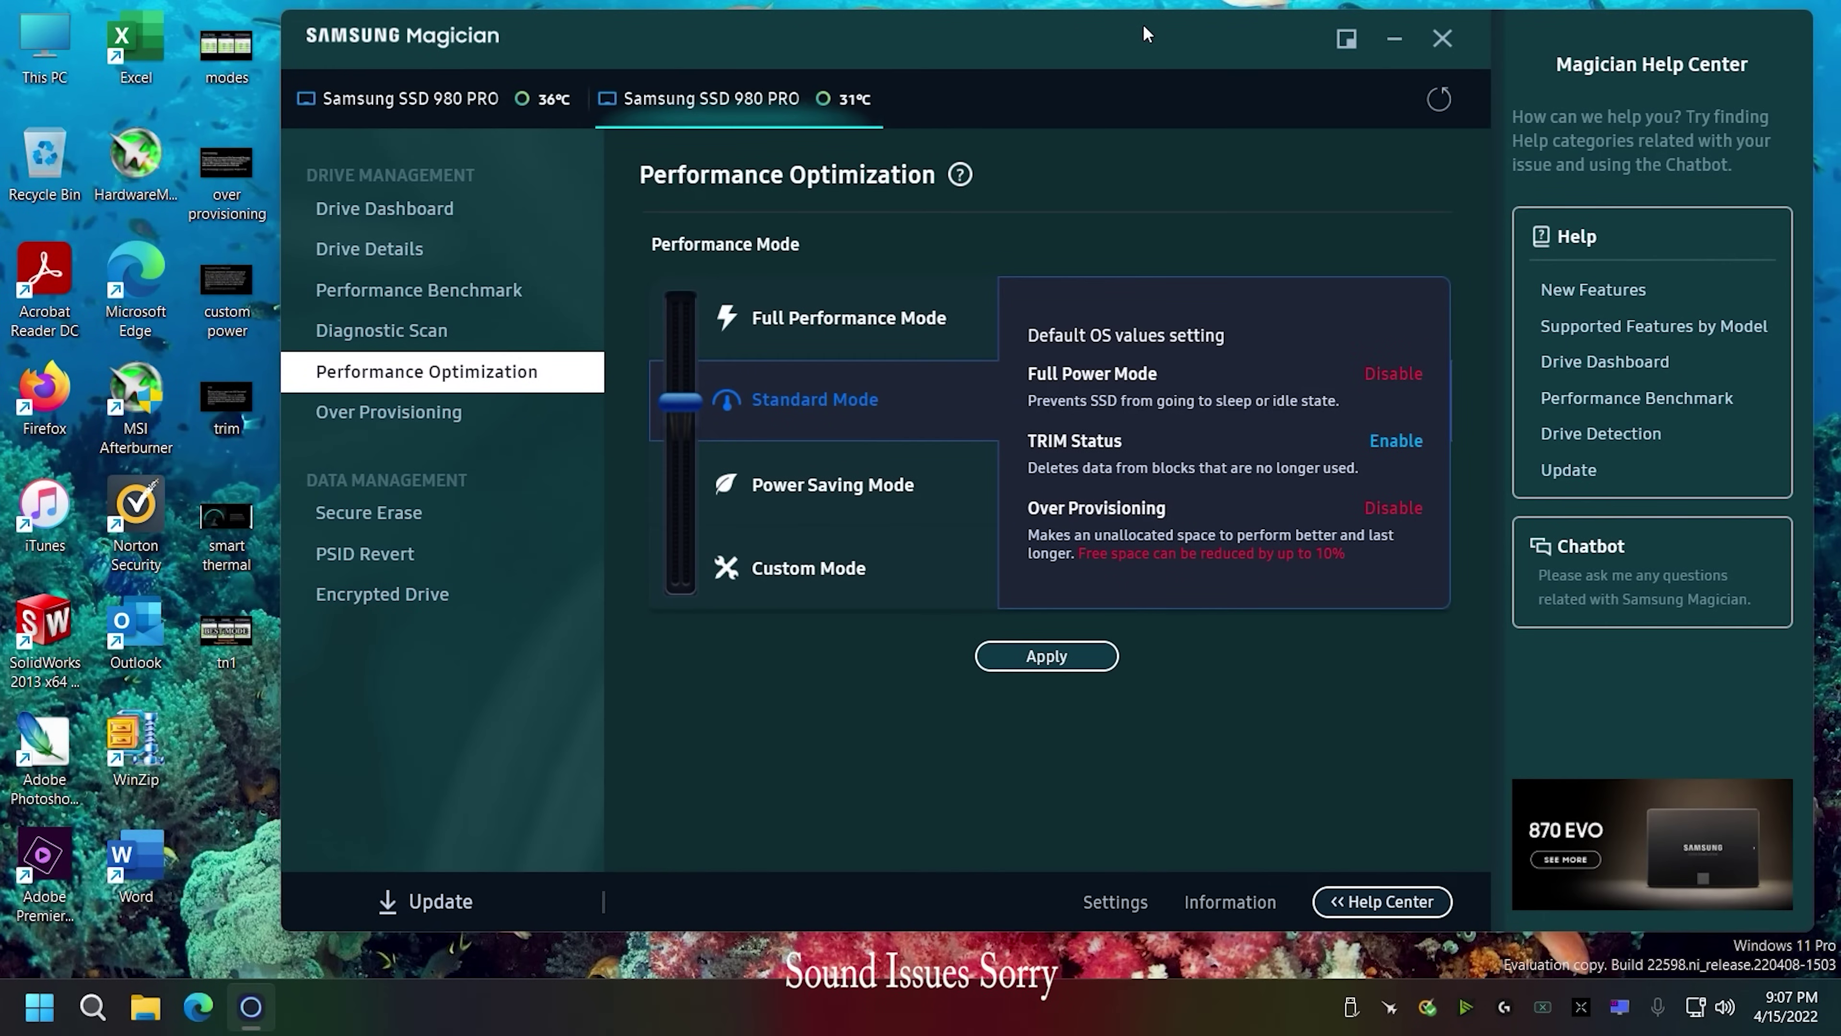
# Switch the drive to Full Performance Mode, then reopen the modes benchmark comparison image
pyautogui.moveTo(1143, 23); pyautogui.dragTo(1076, 39)
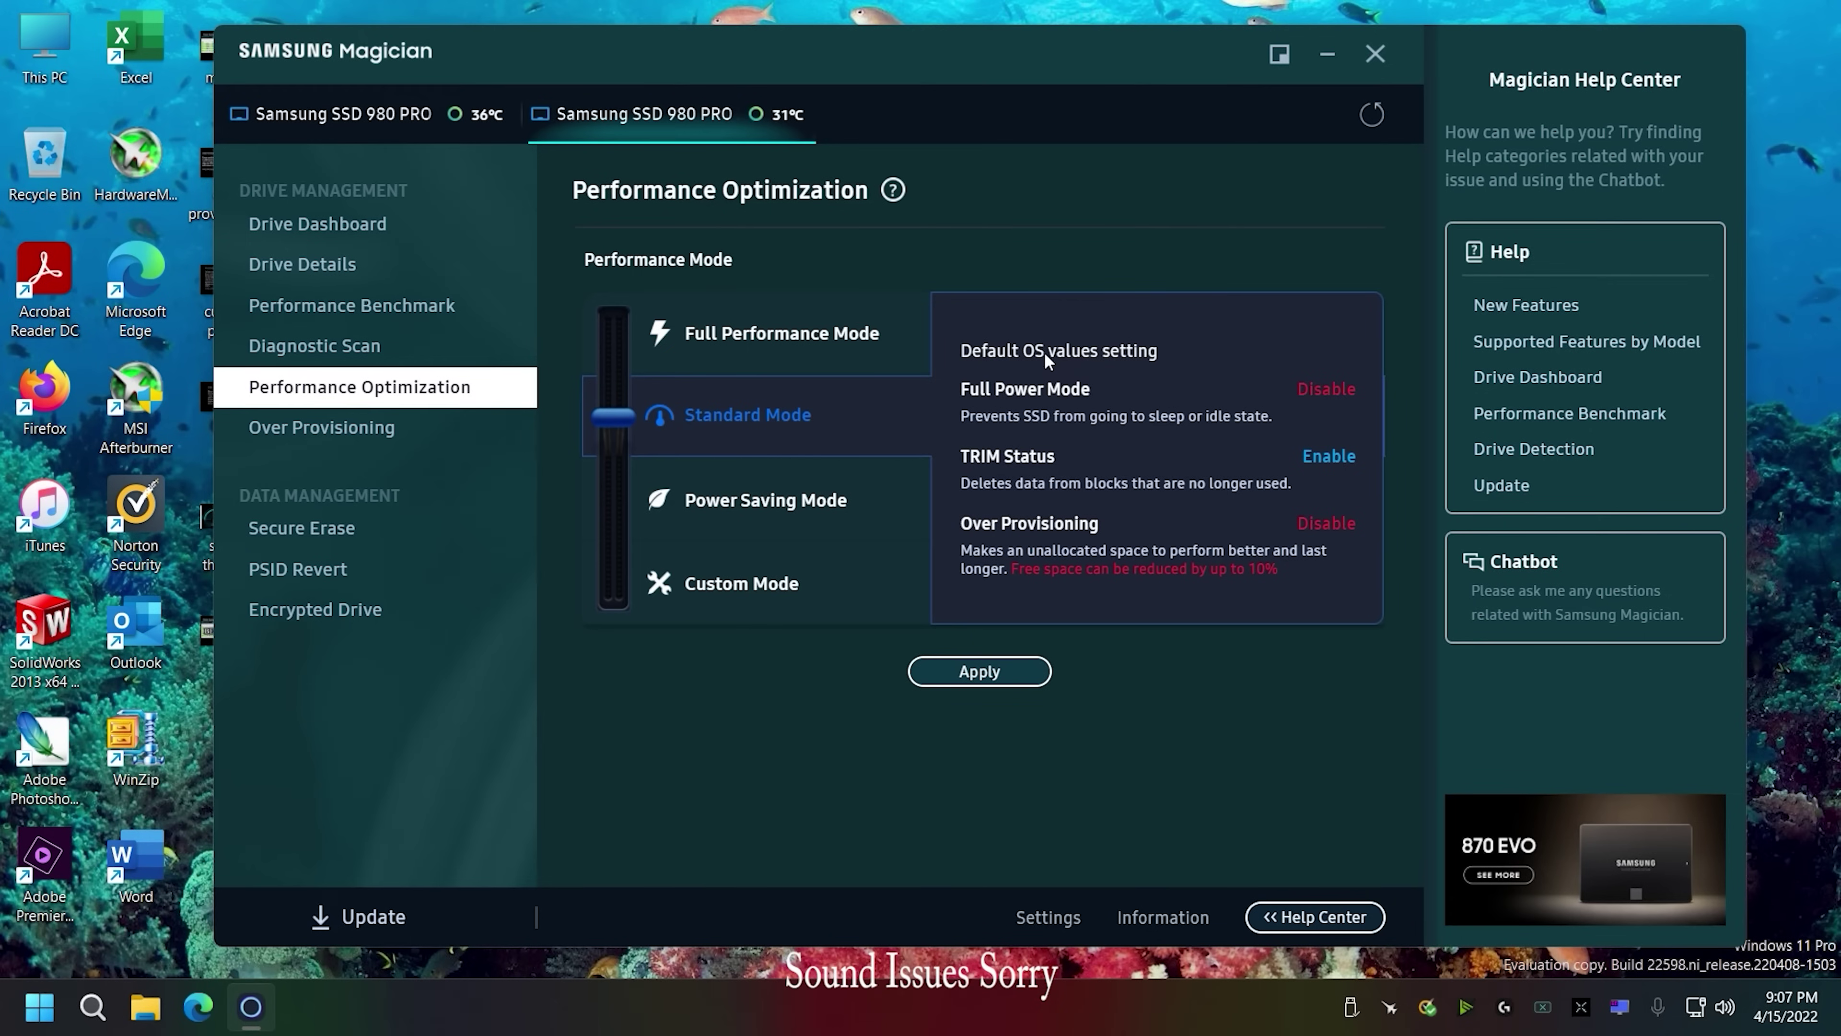
pyautogui.click(859, 344)
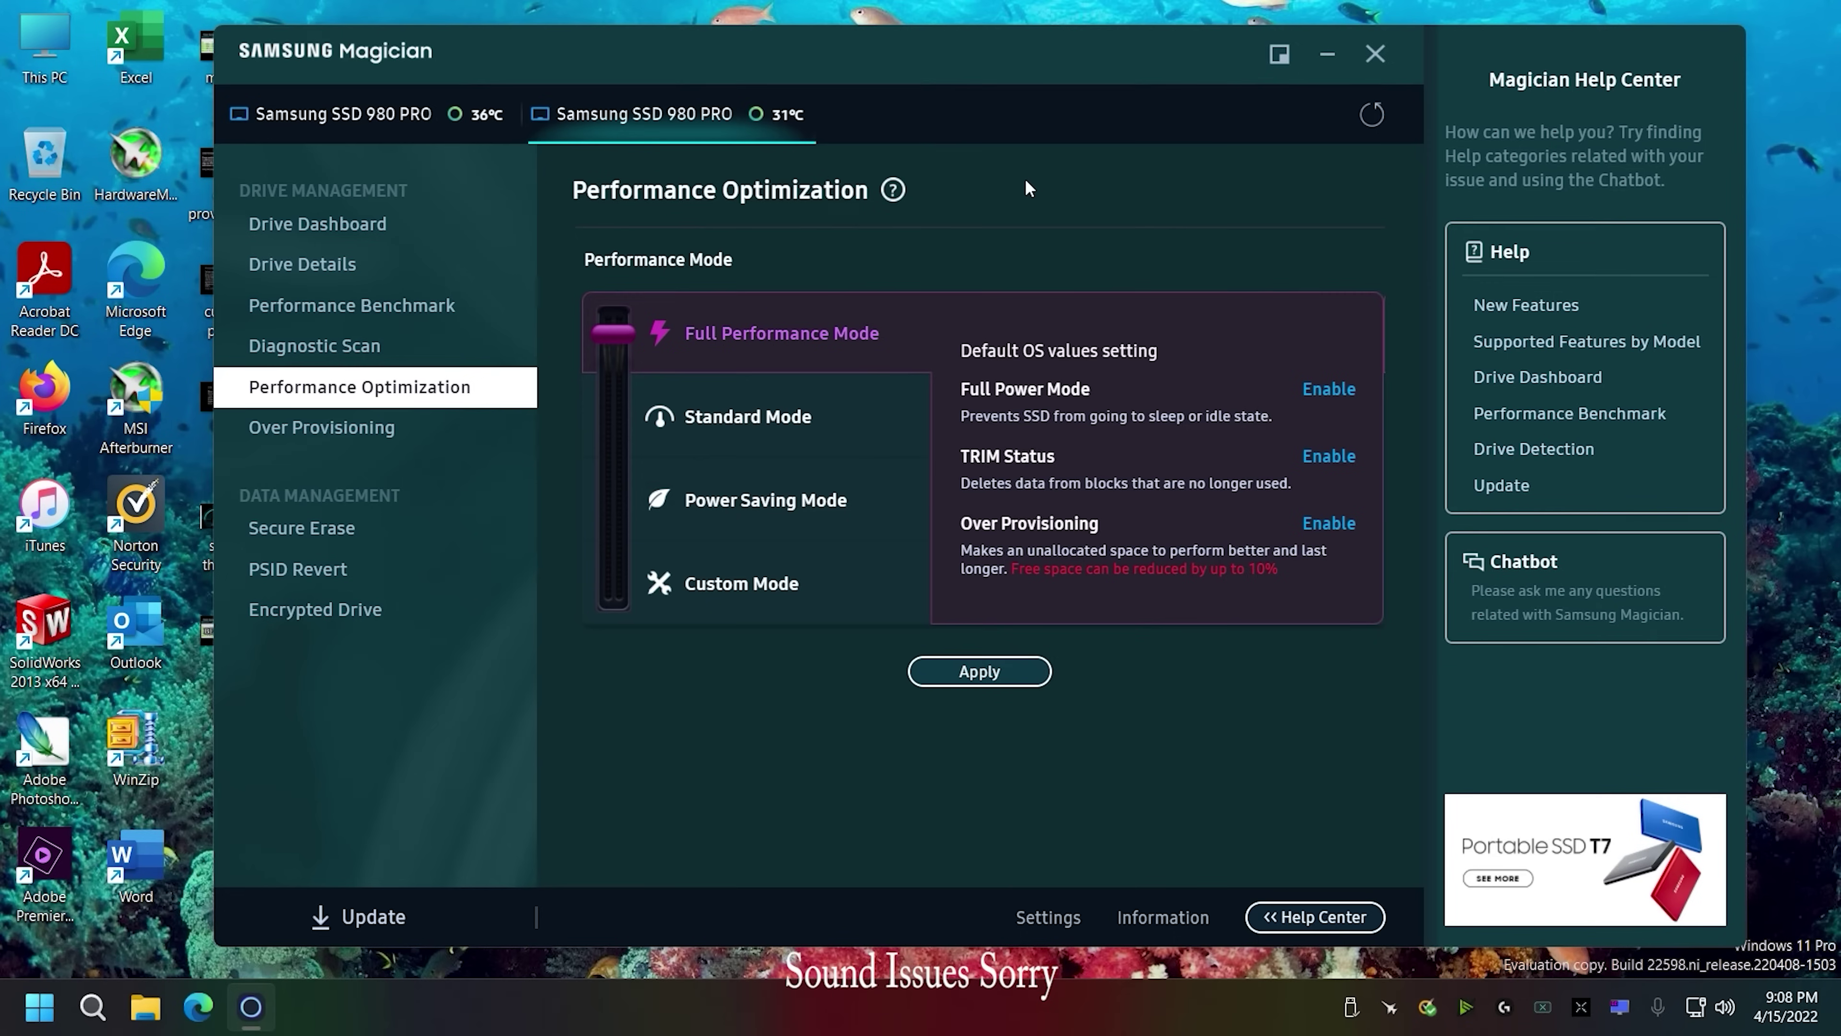
pyautogui.doubleClick(195, 46)
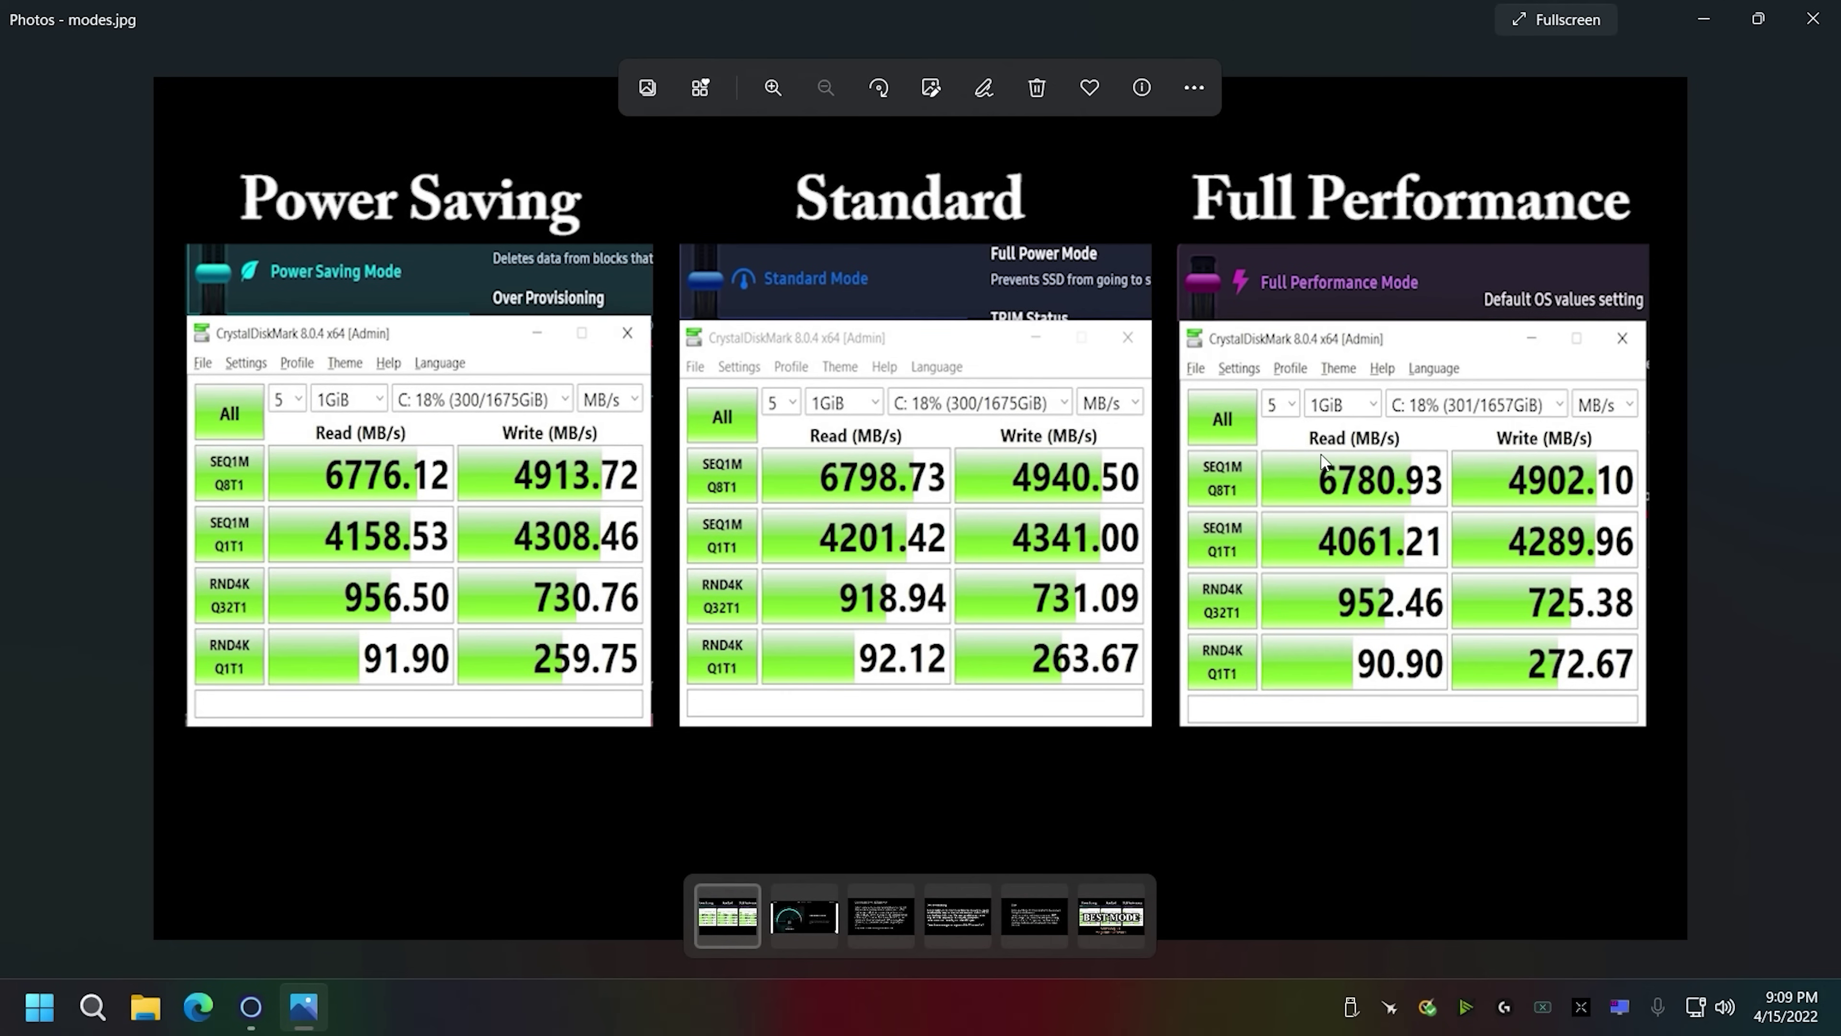
# Close the modes.jpg benchmark comparison in Photos
pyautogui.click(1810, 20)
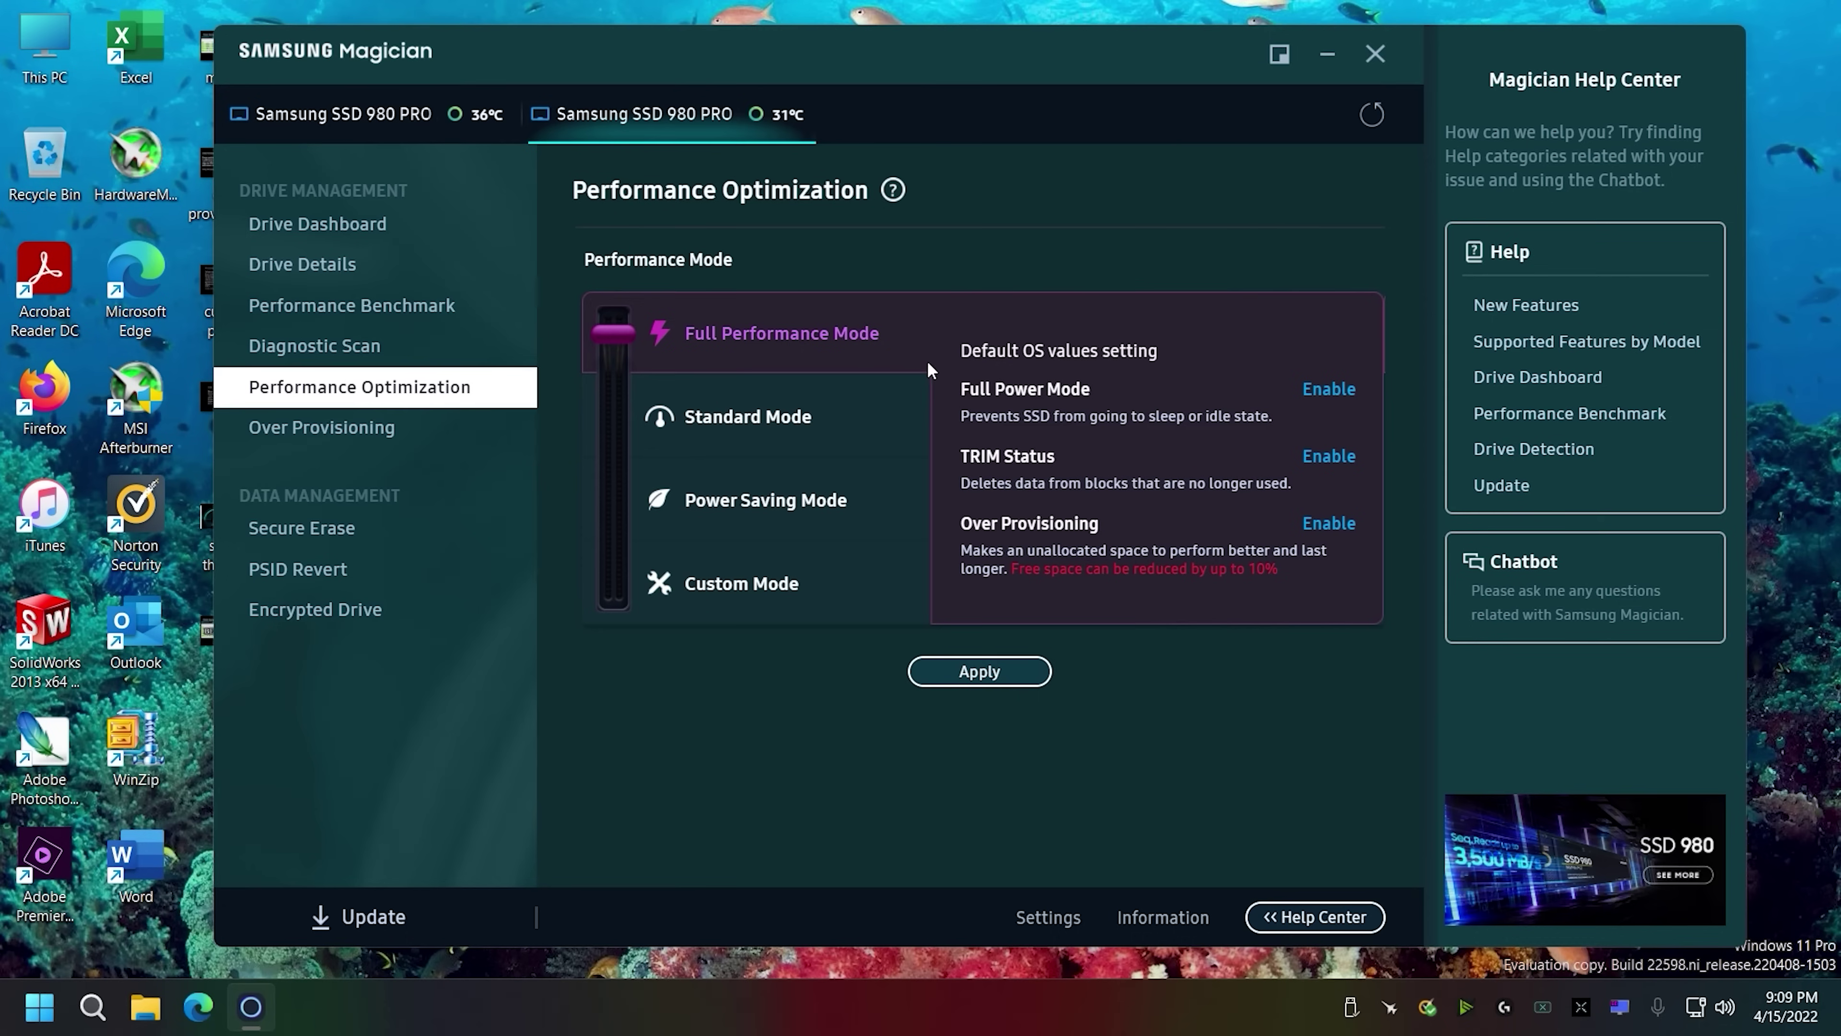
# Pass through Standard Mode and settle on Power Saving Mode
pyautogui.click(871, 404)
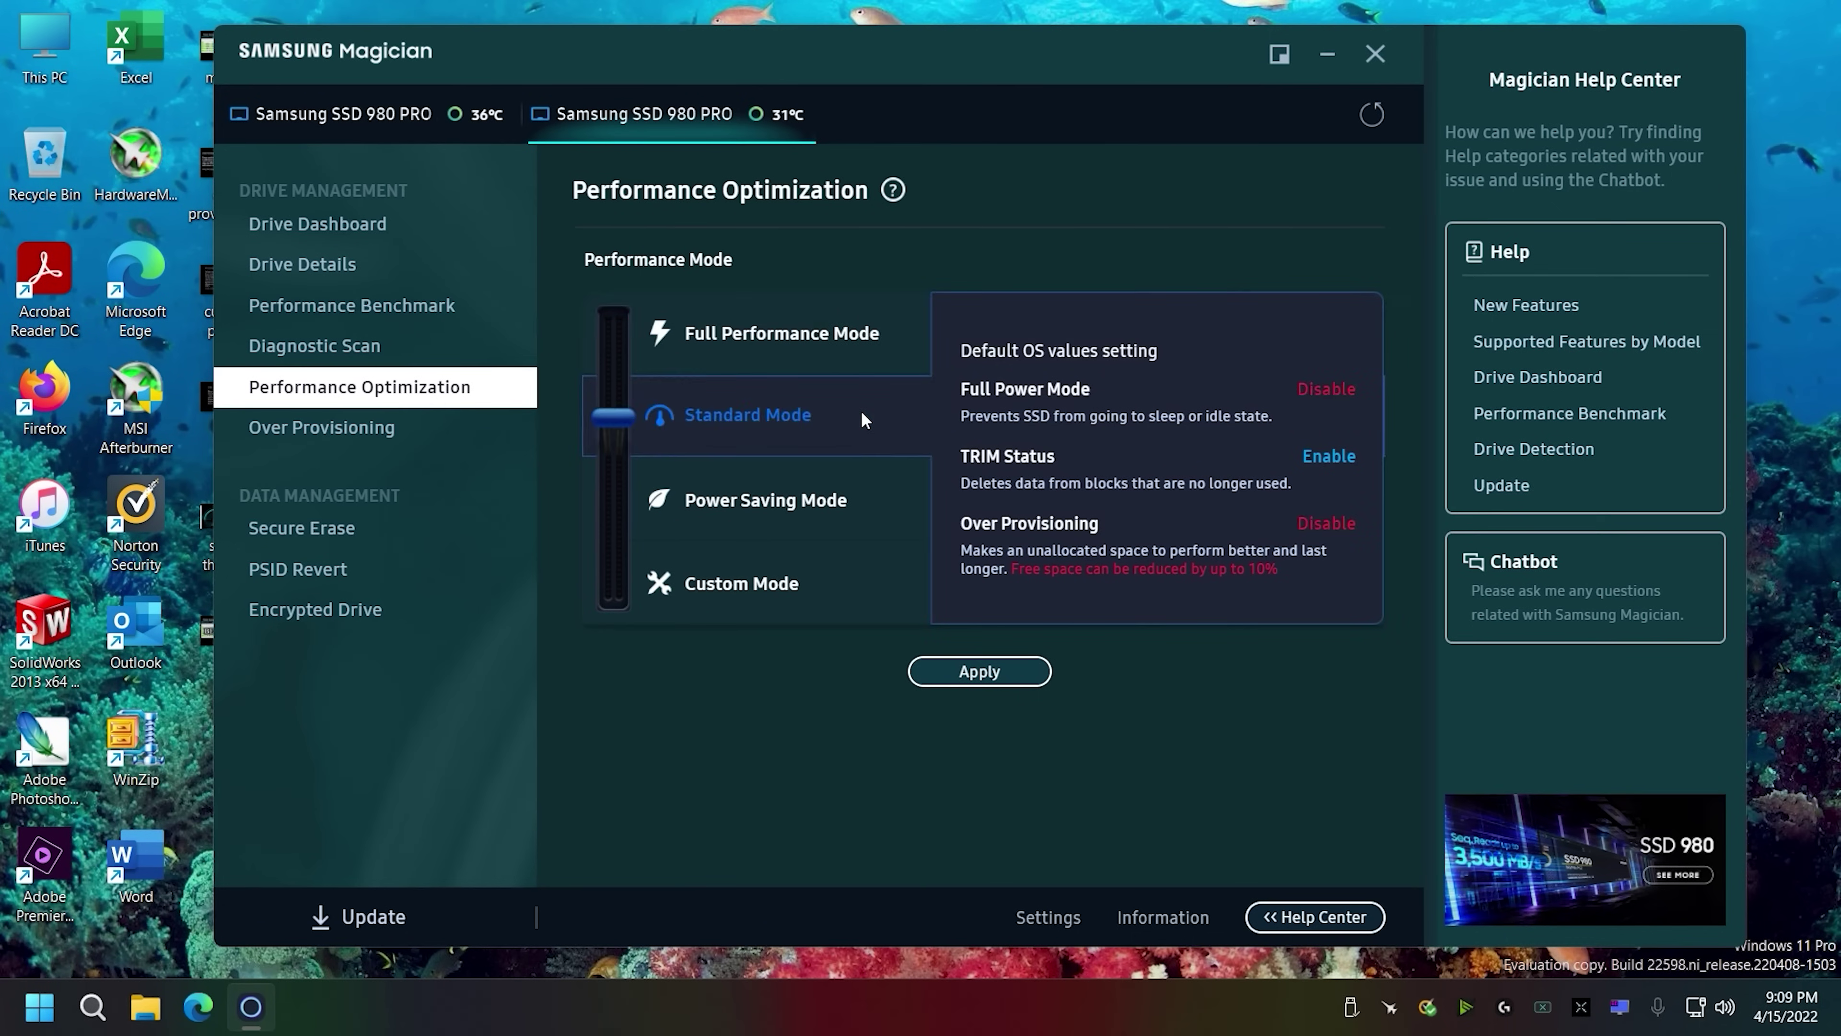
pyautogui.click(863, 484)
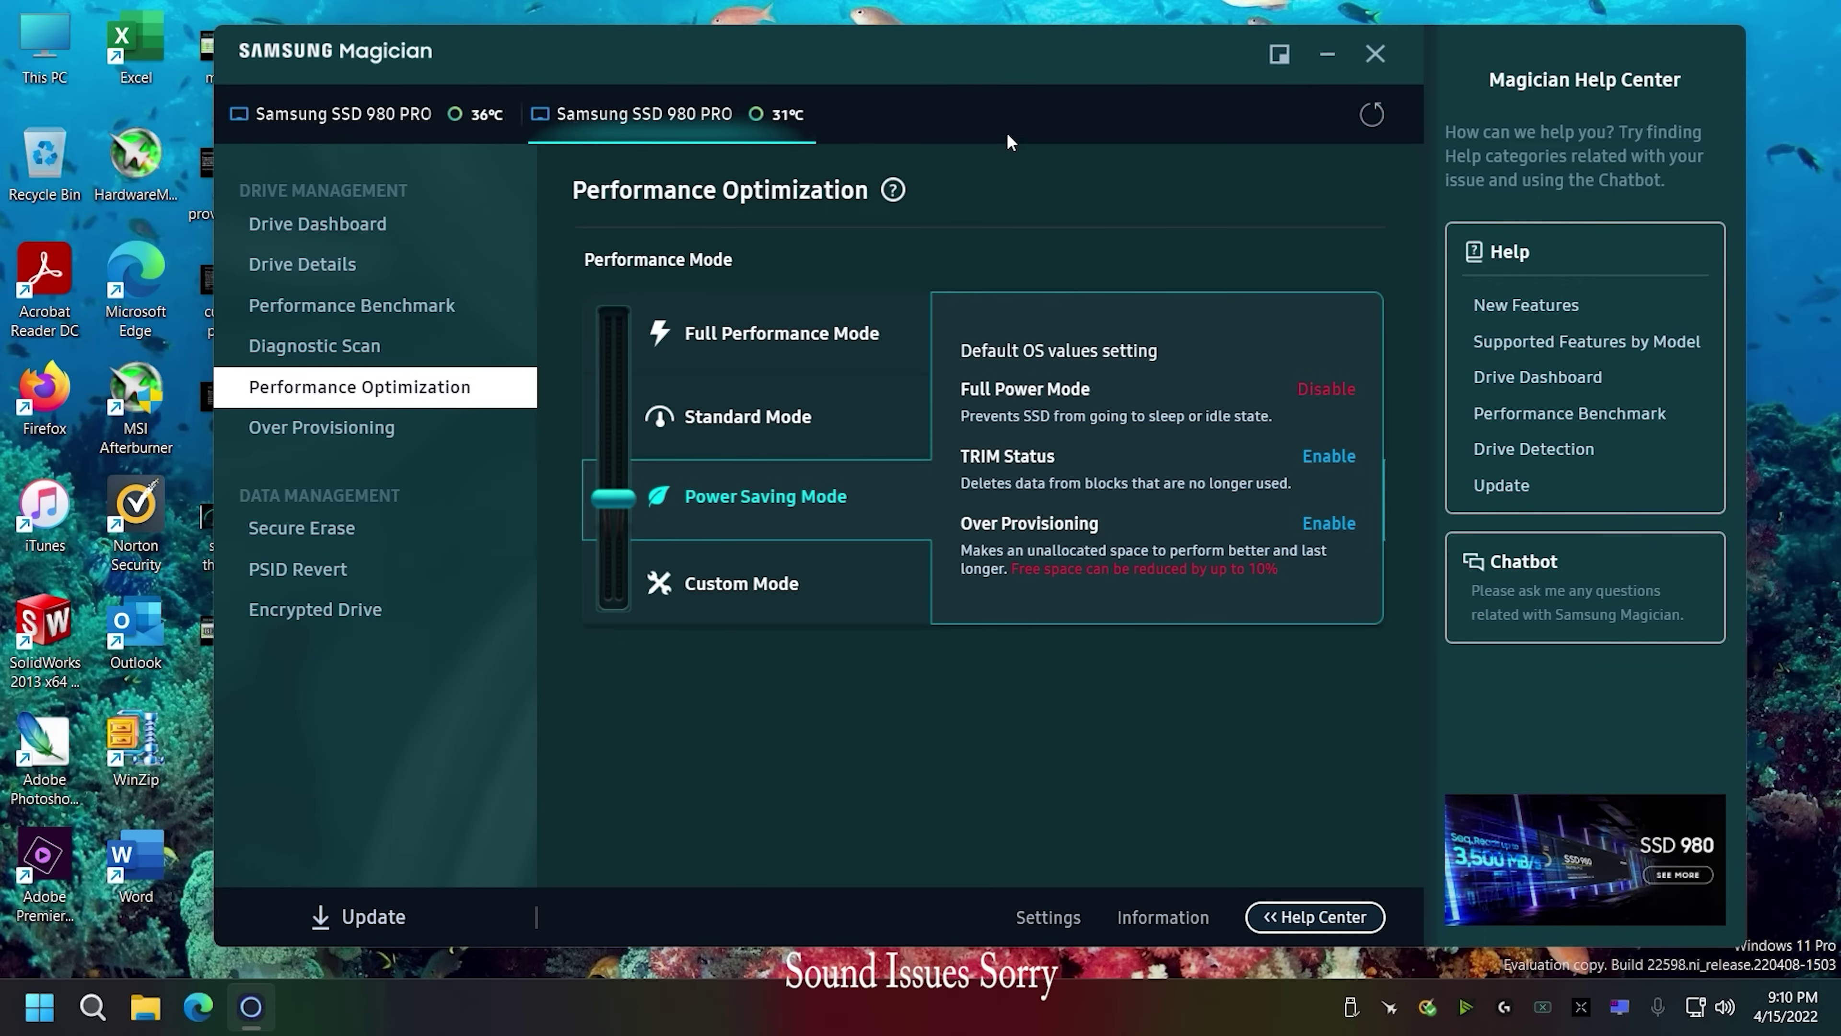
pyautogui.moveTo(947, 41); pyautogui.dragTo(1035, 33)
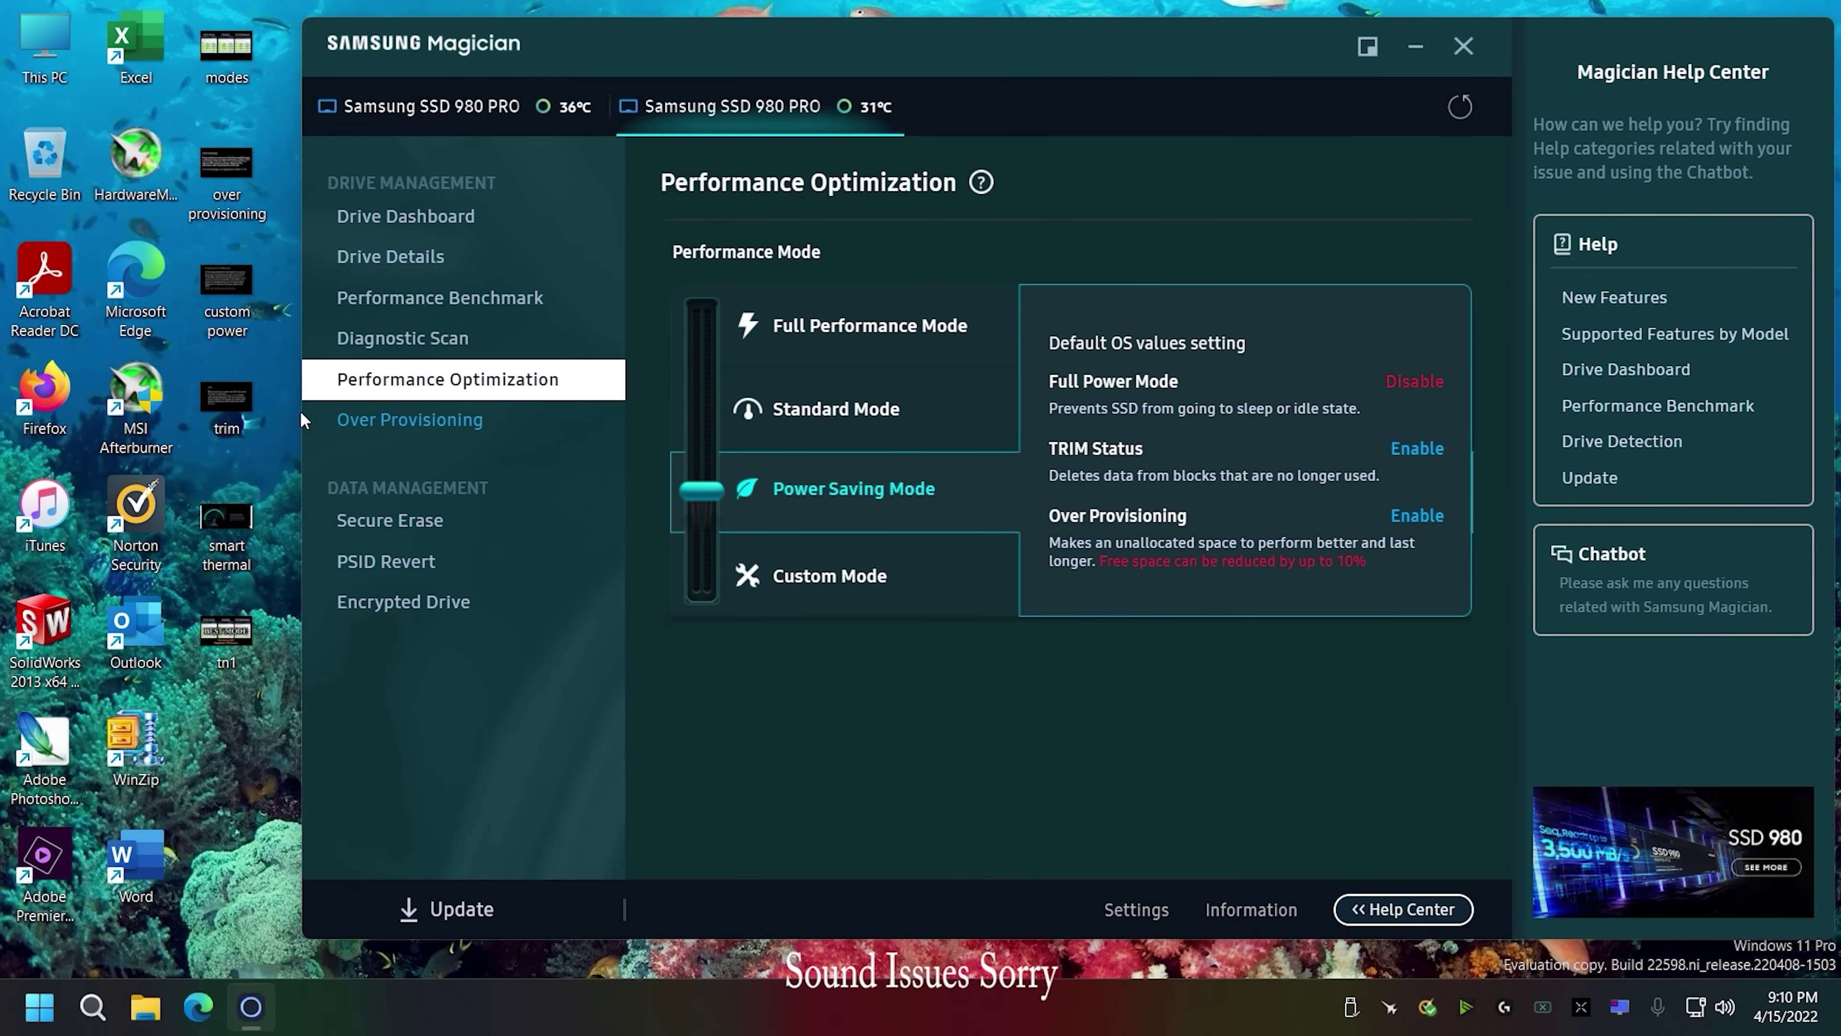
pyautogui.doubleClick(233, 406)
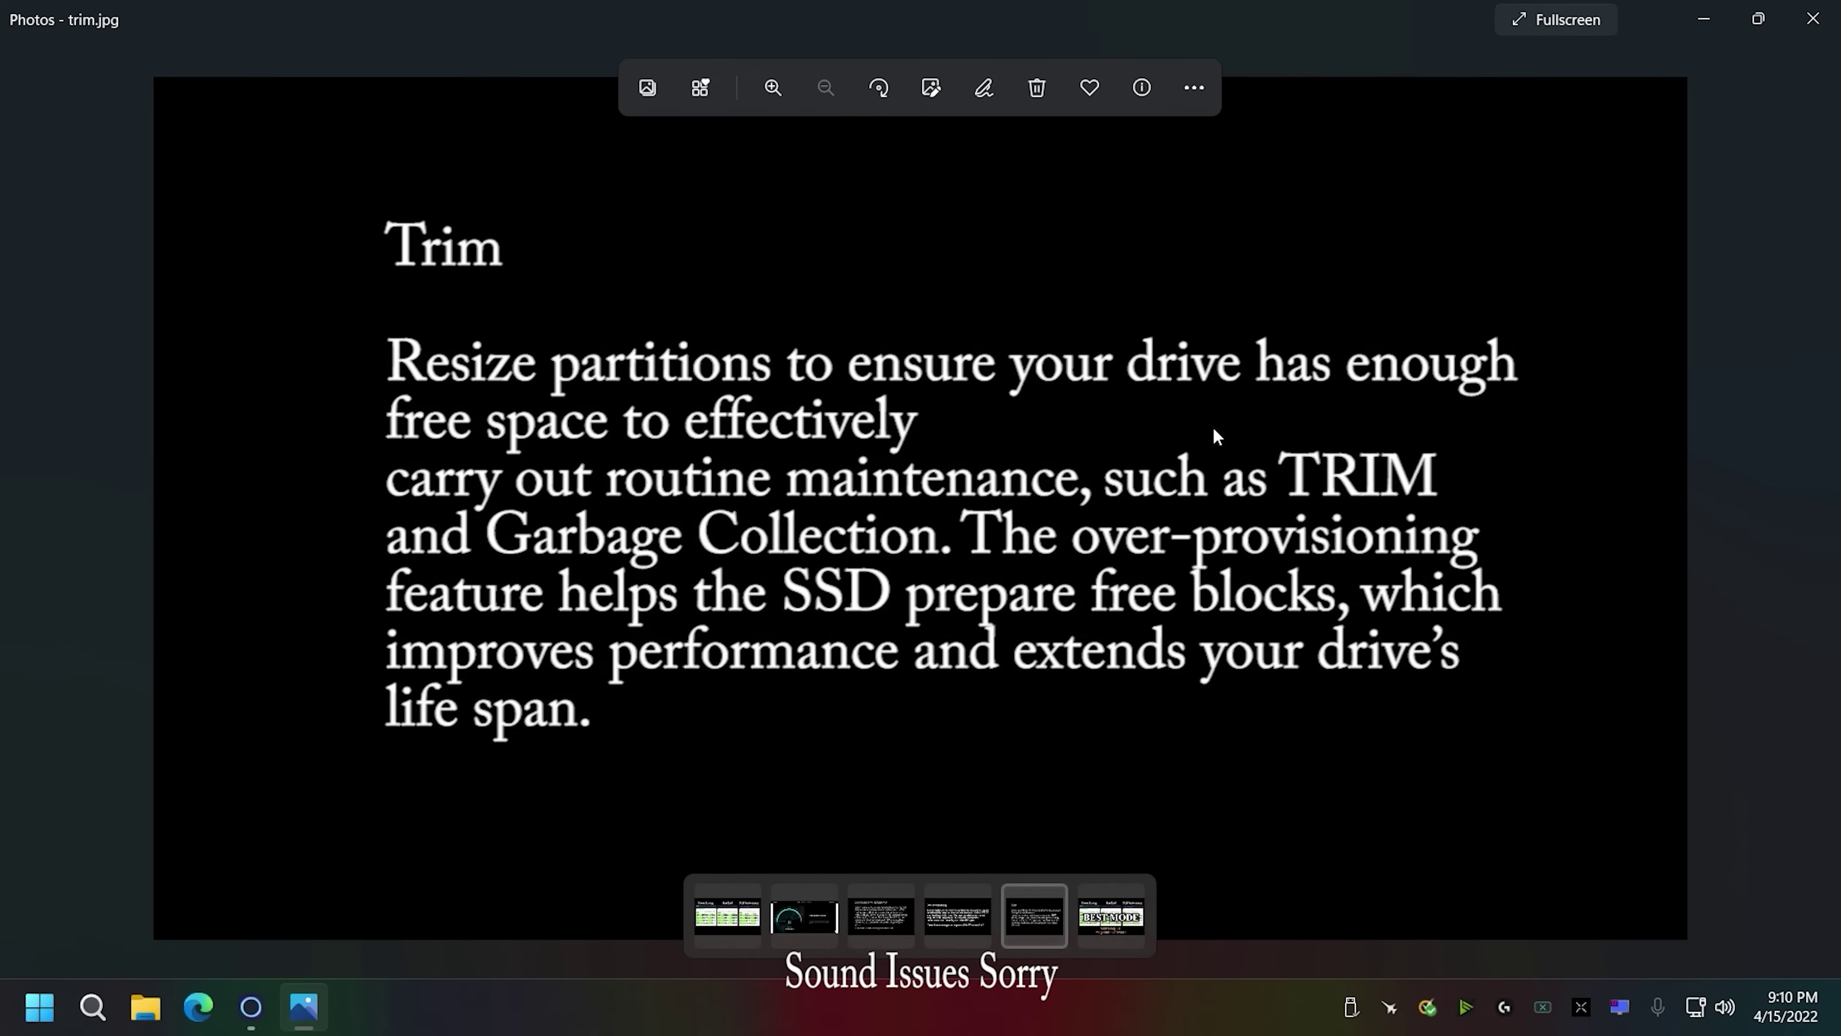
pyautogui.click(1813, 19)
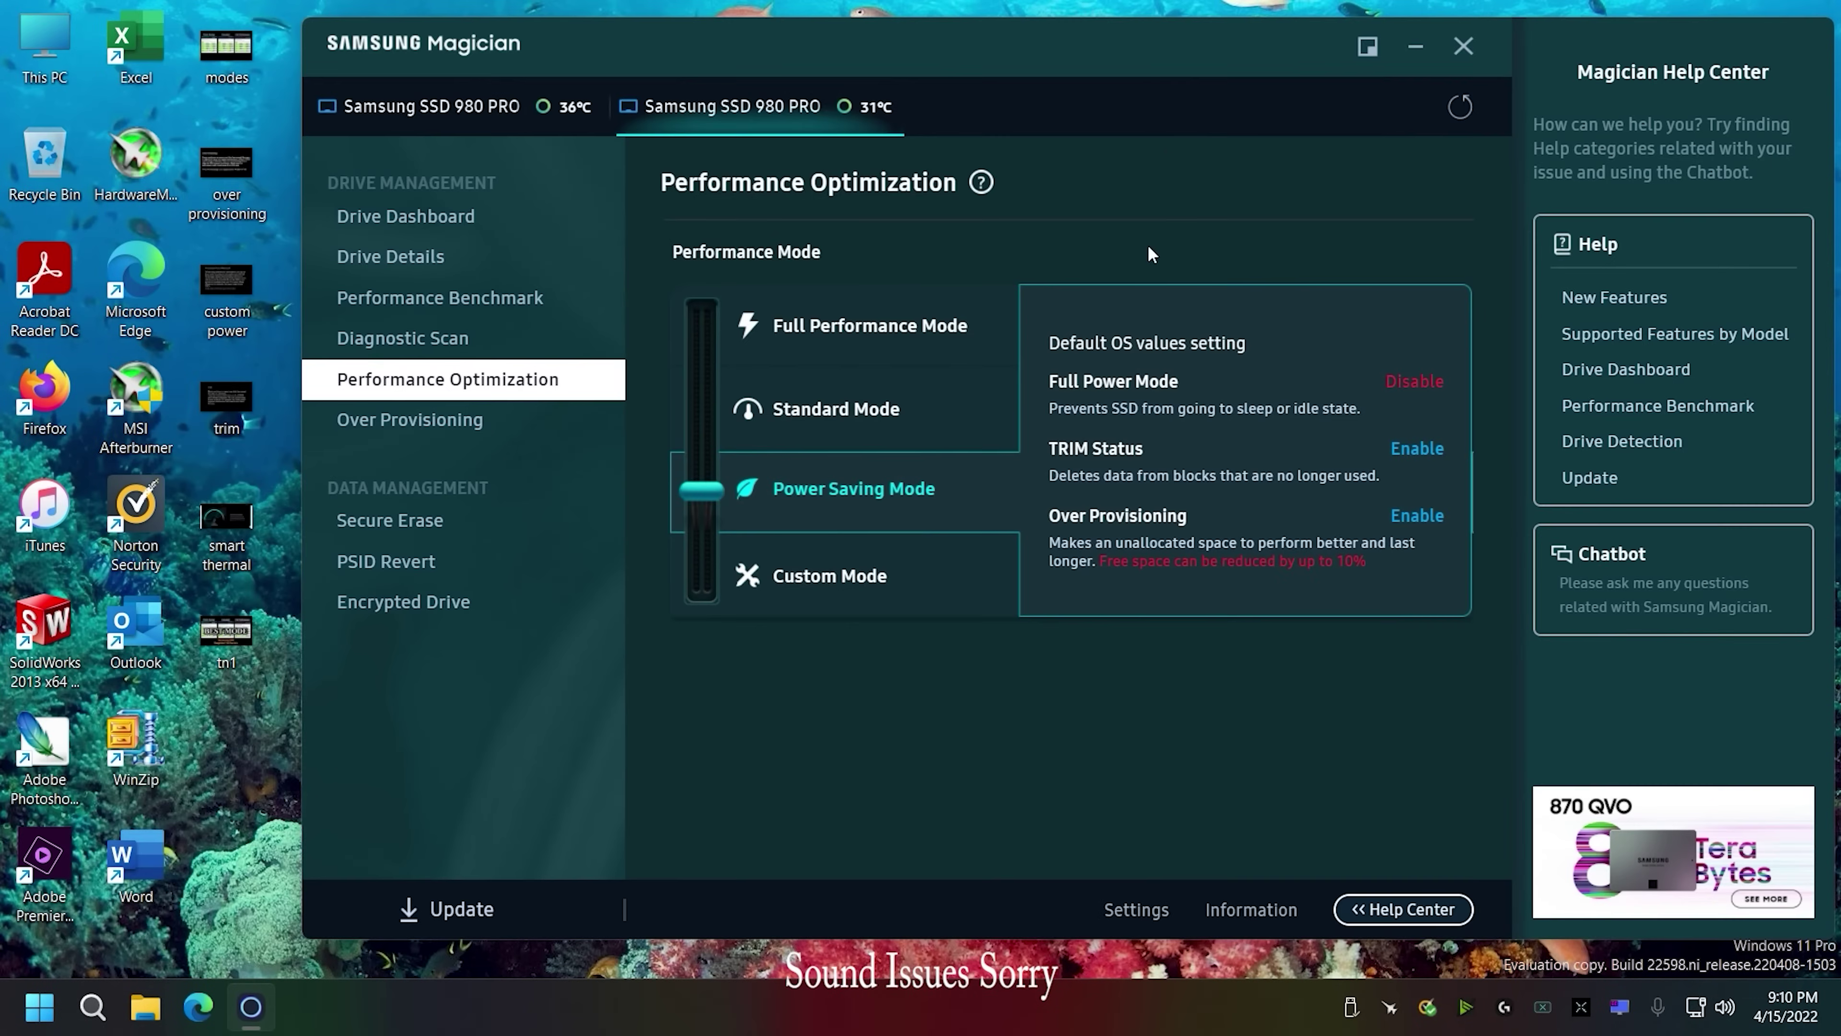
# Reposition the Magician window and select Full Performance Mode for the 980 PRO
pyautogui.moveTo(1174, 41); pyautogui.dragTo(1062, 45)
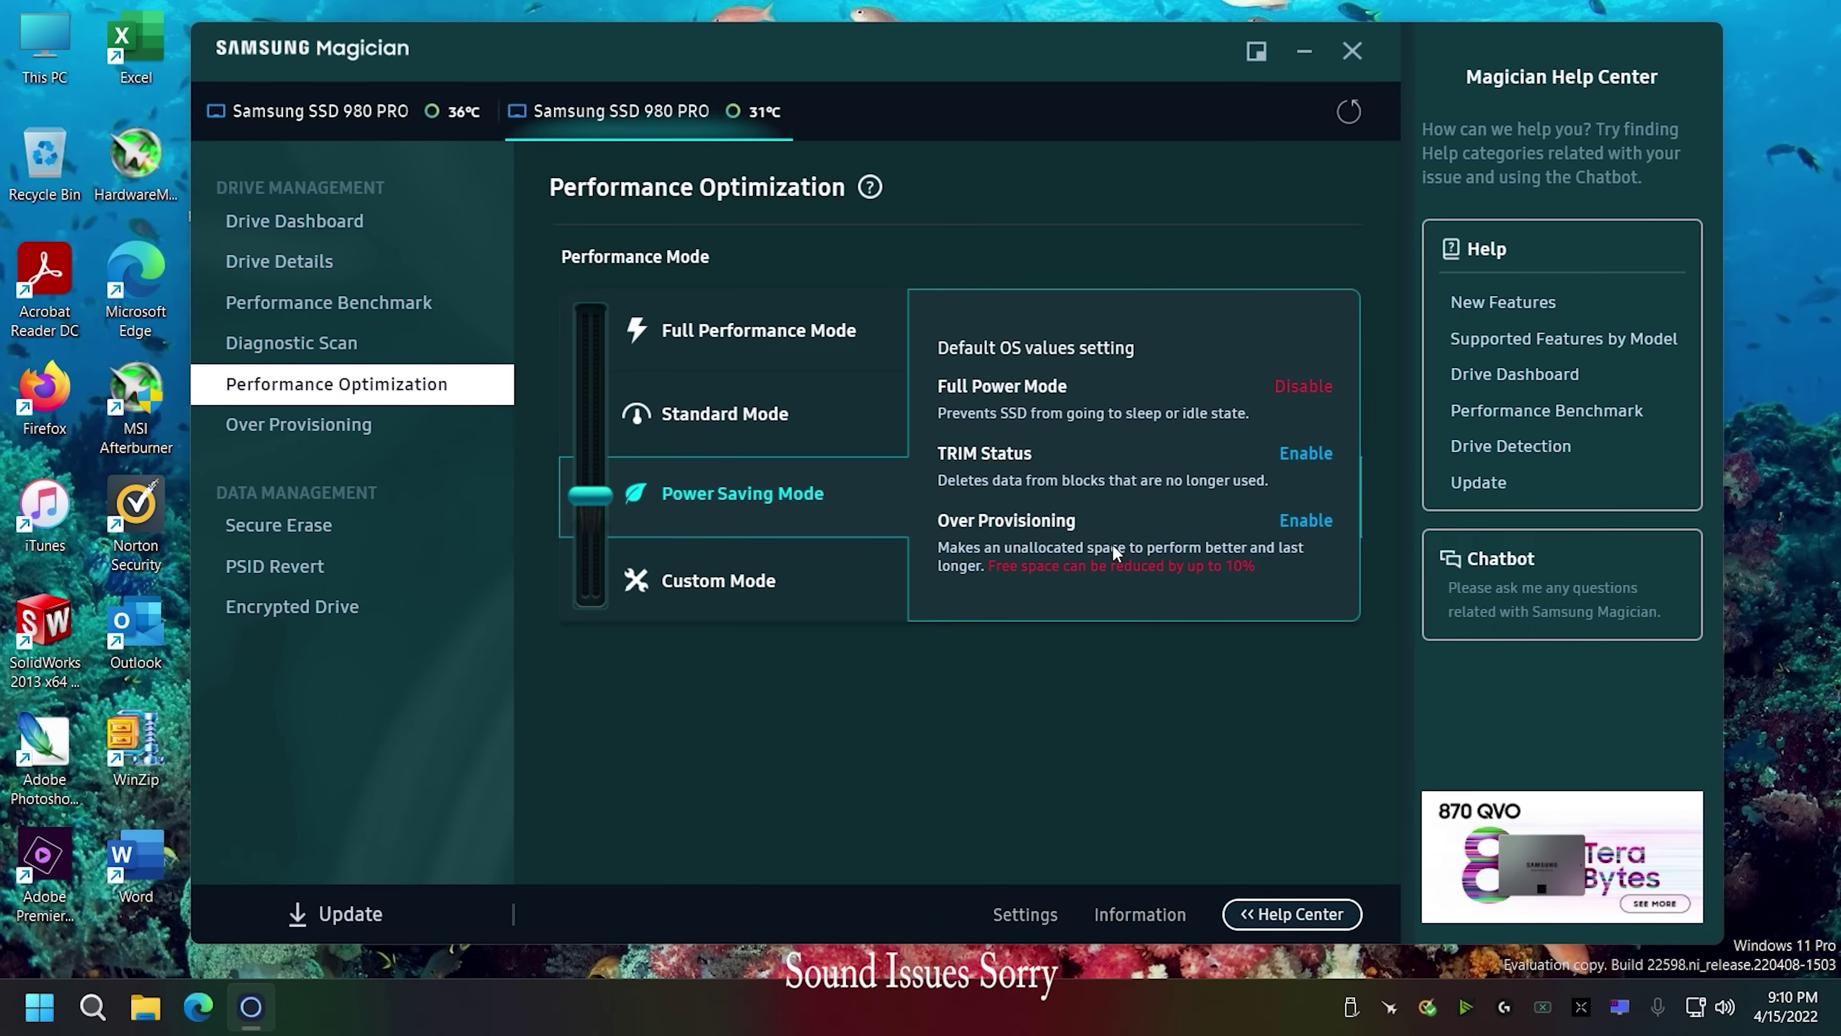
pyautogui.click(815, 331)
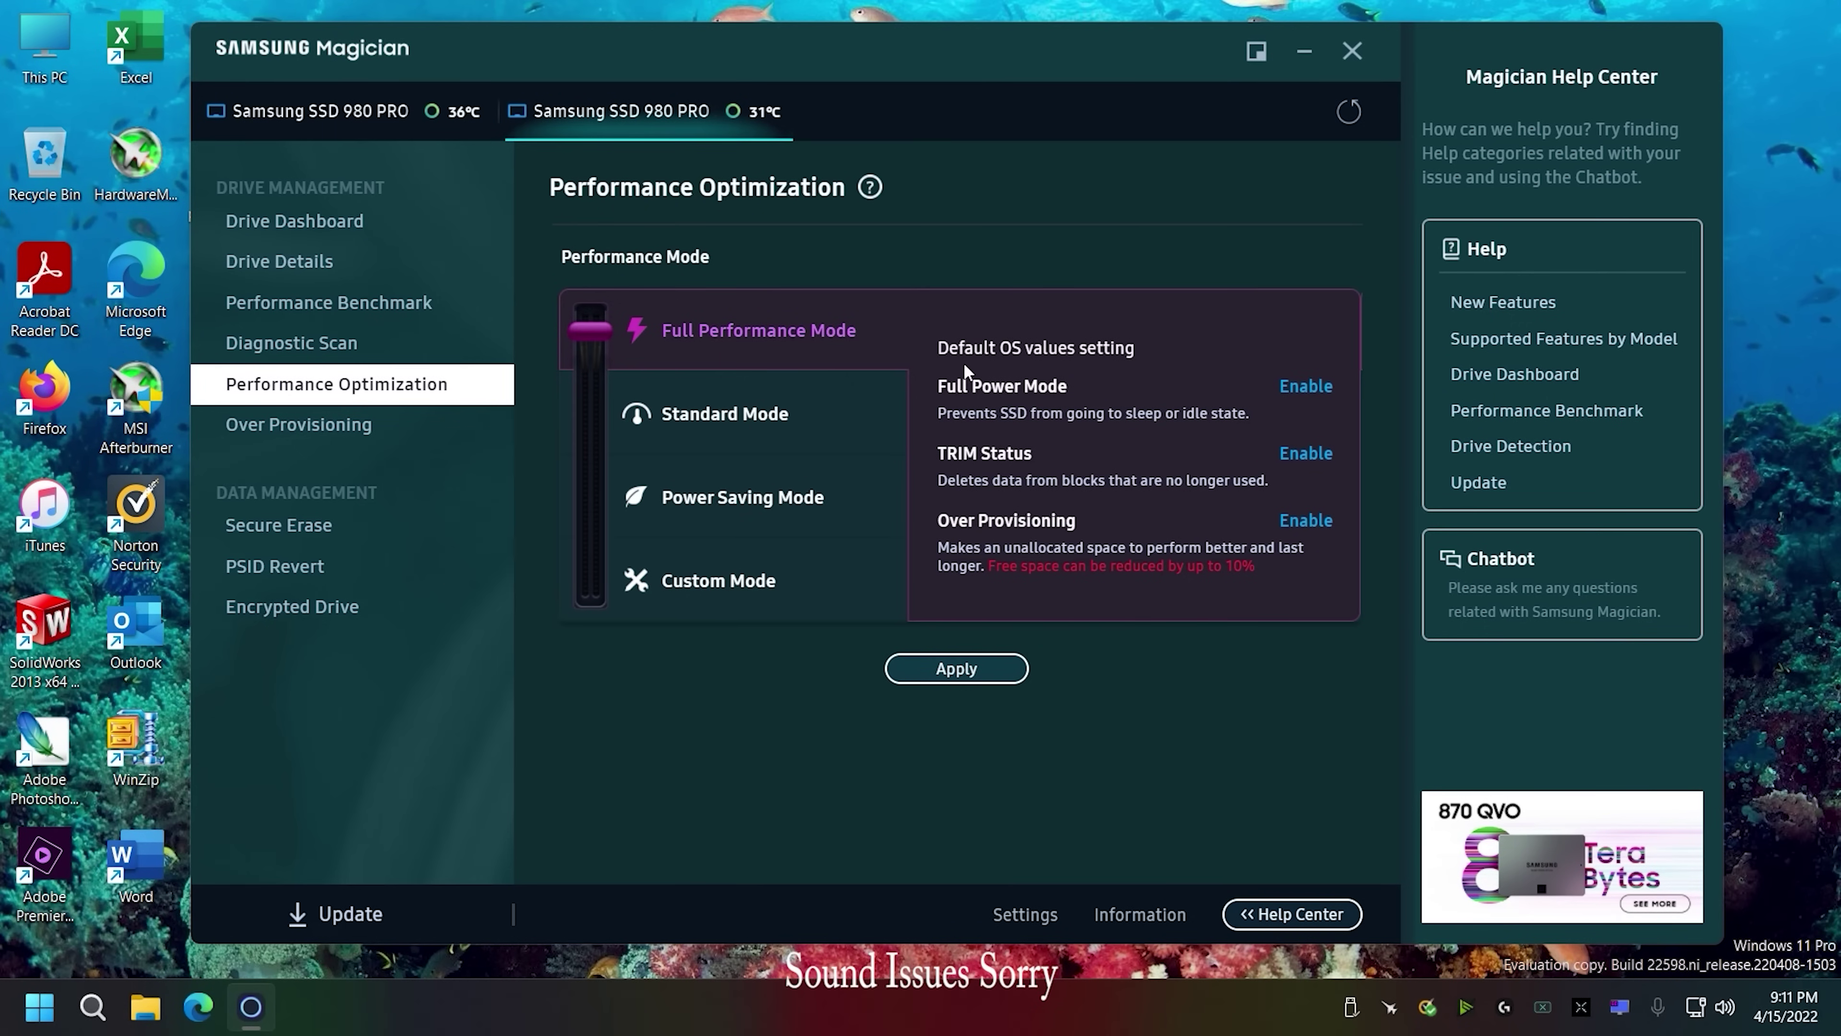
pyautogui.click(970, 671)
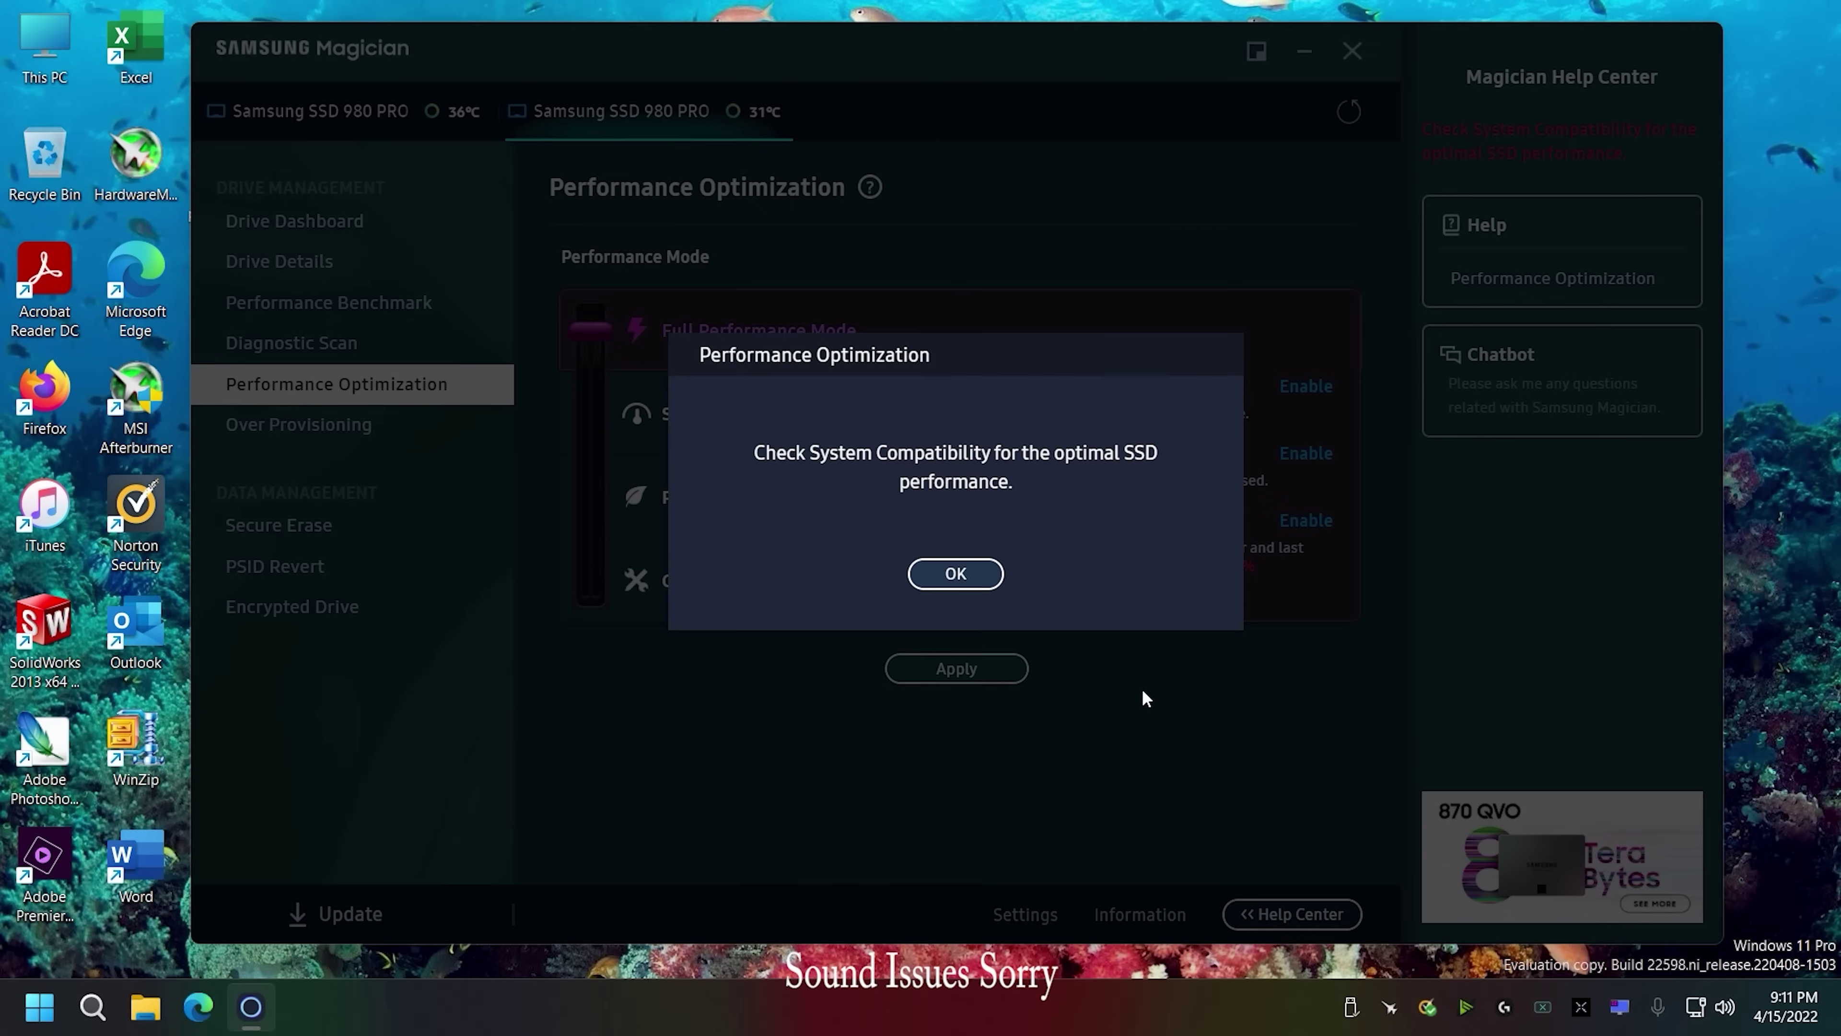
pyautogui.click(967, 576)
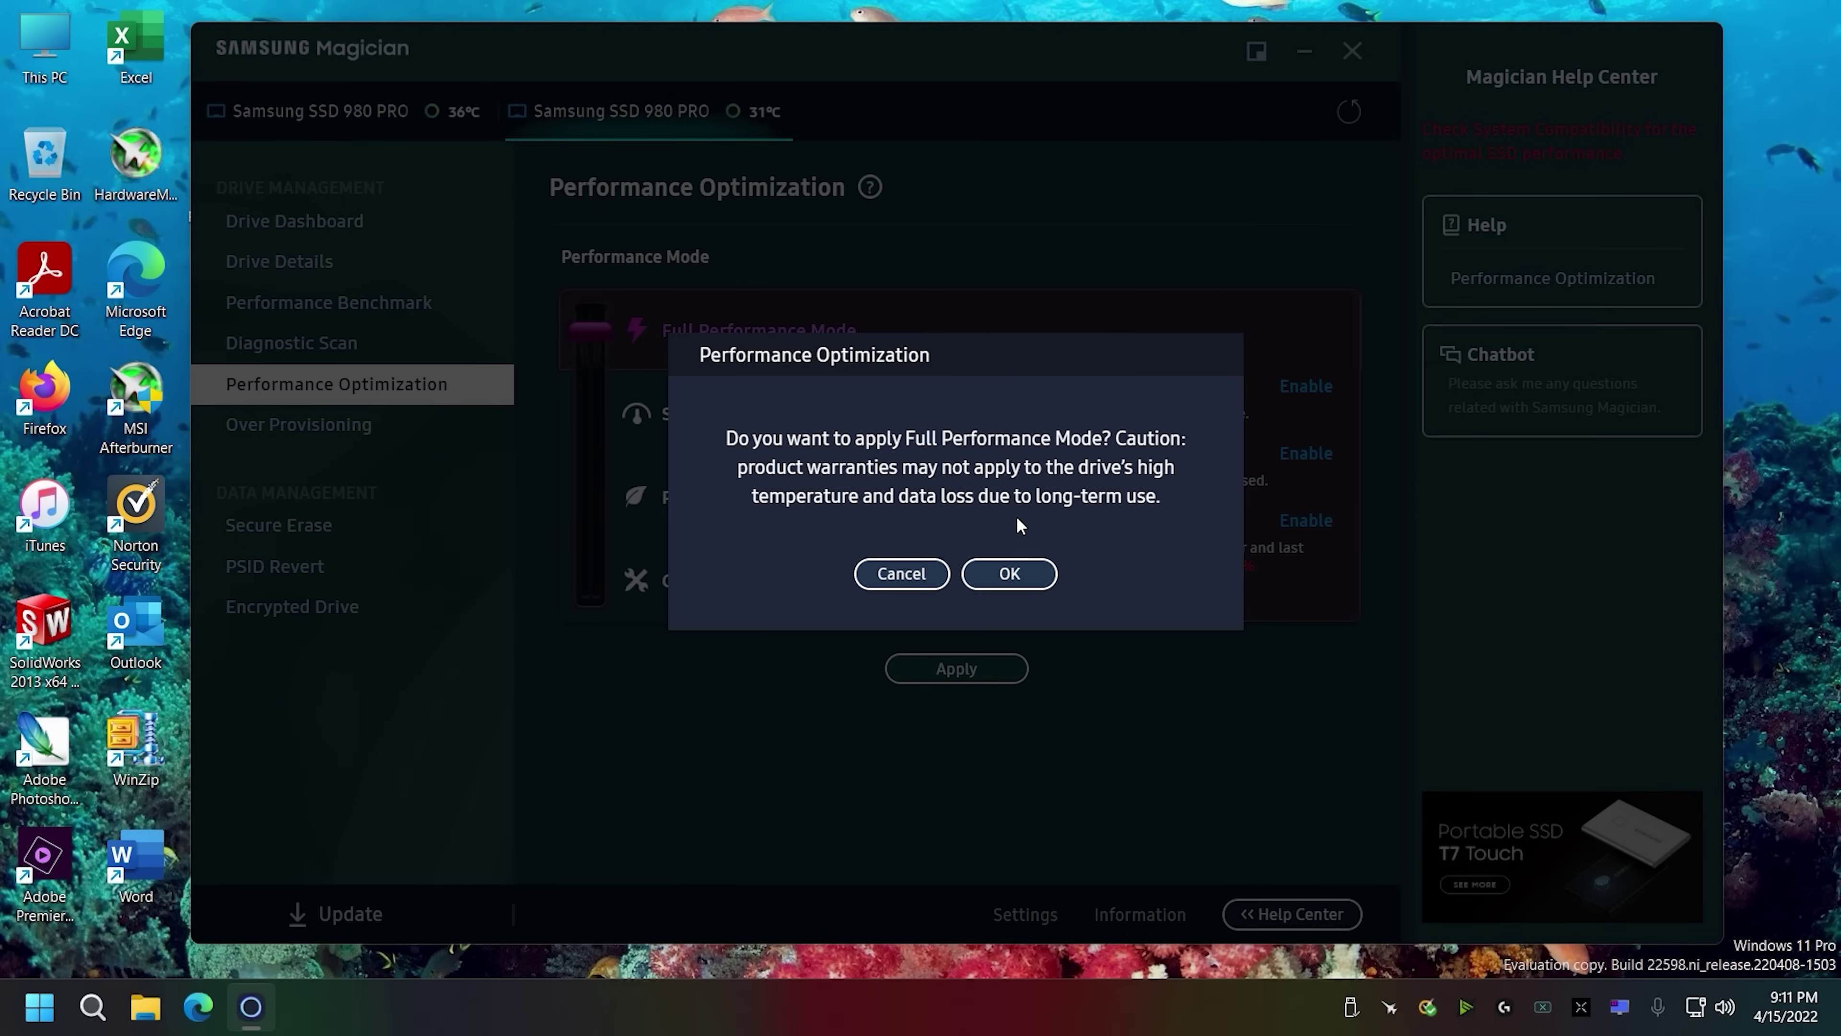
pyautogui.click(924, 564)
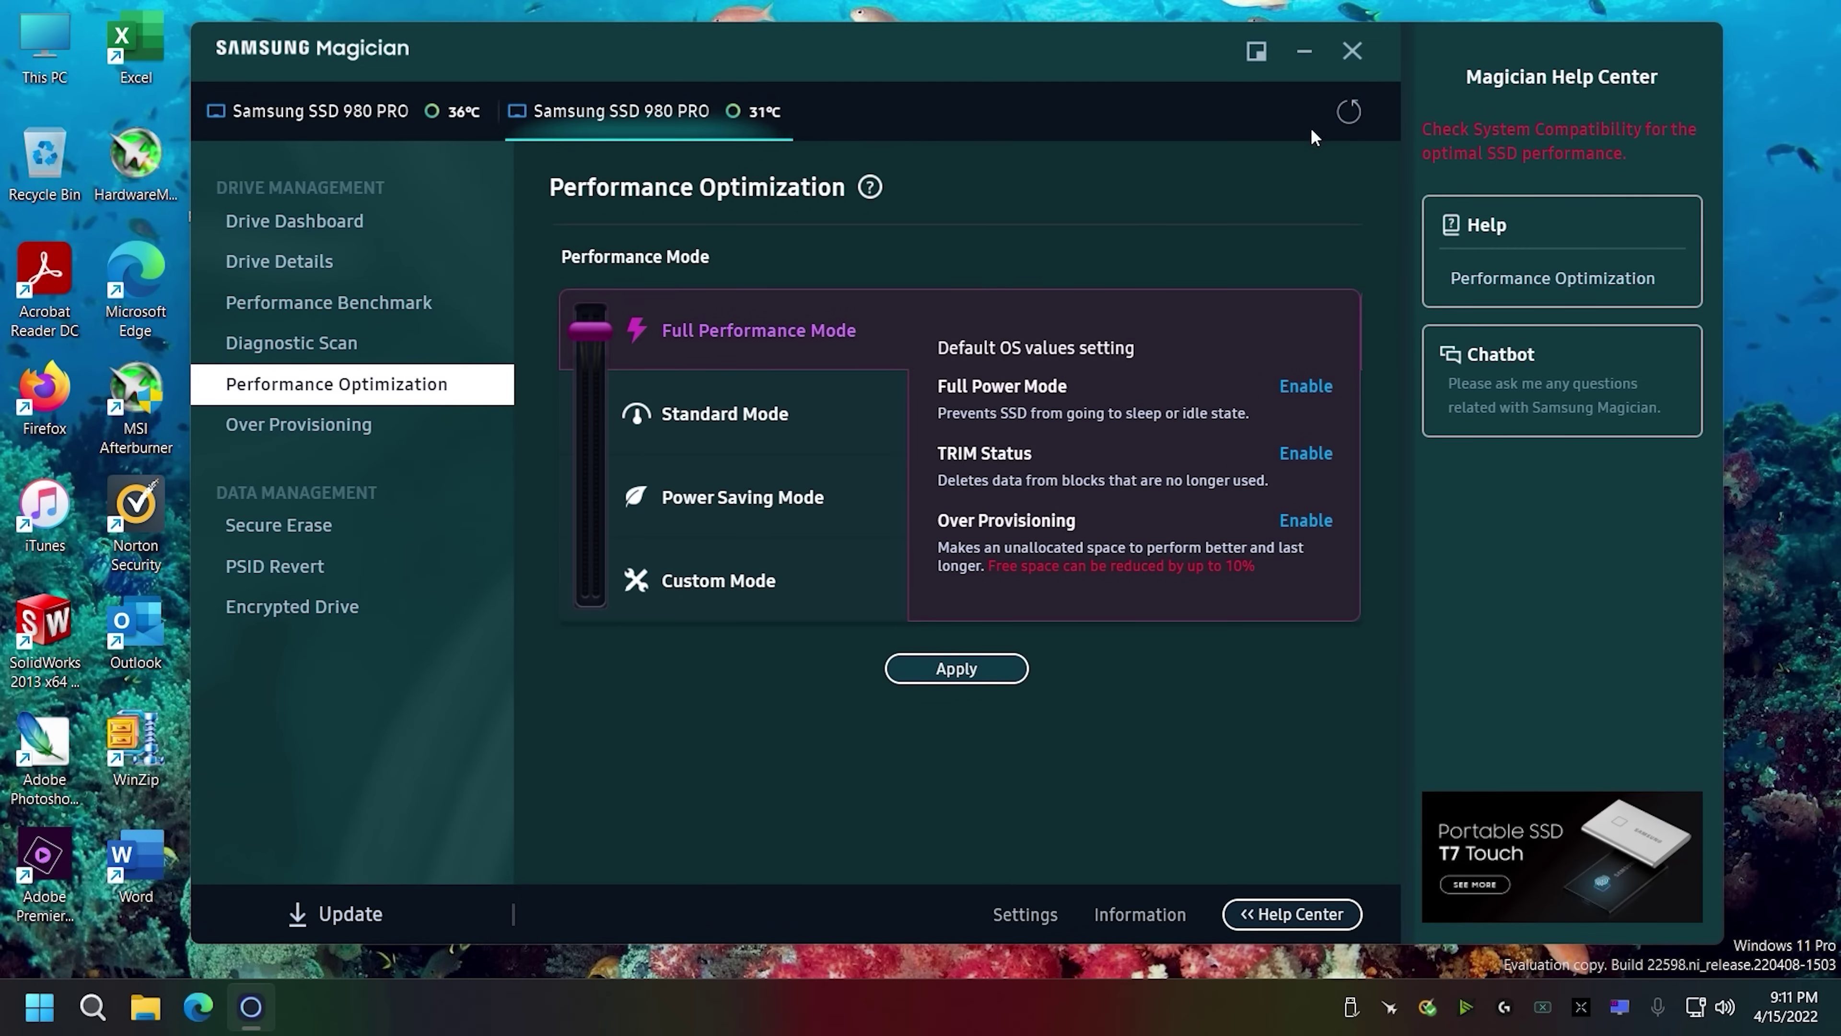
pyautogui.click(1309, 46)
pyautogui.doubleClick(244, 518)
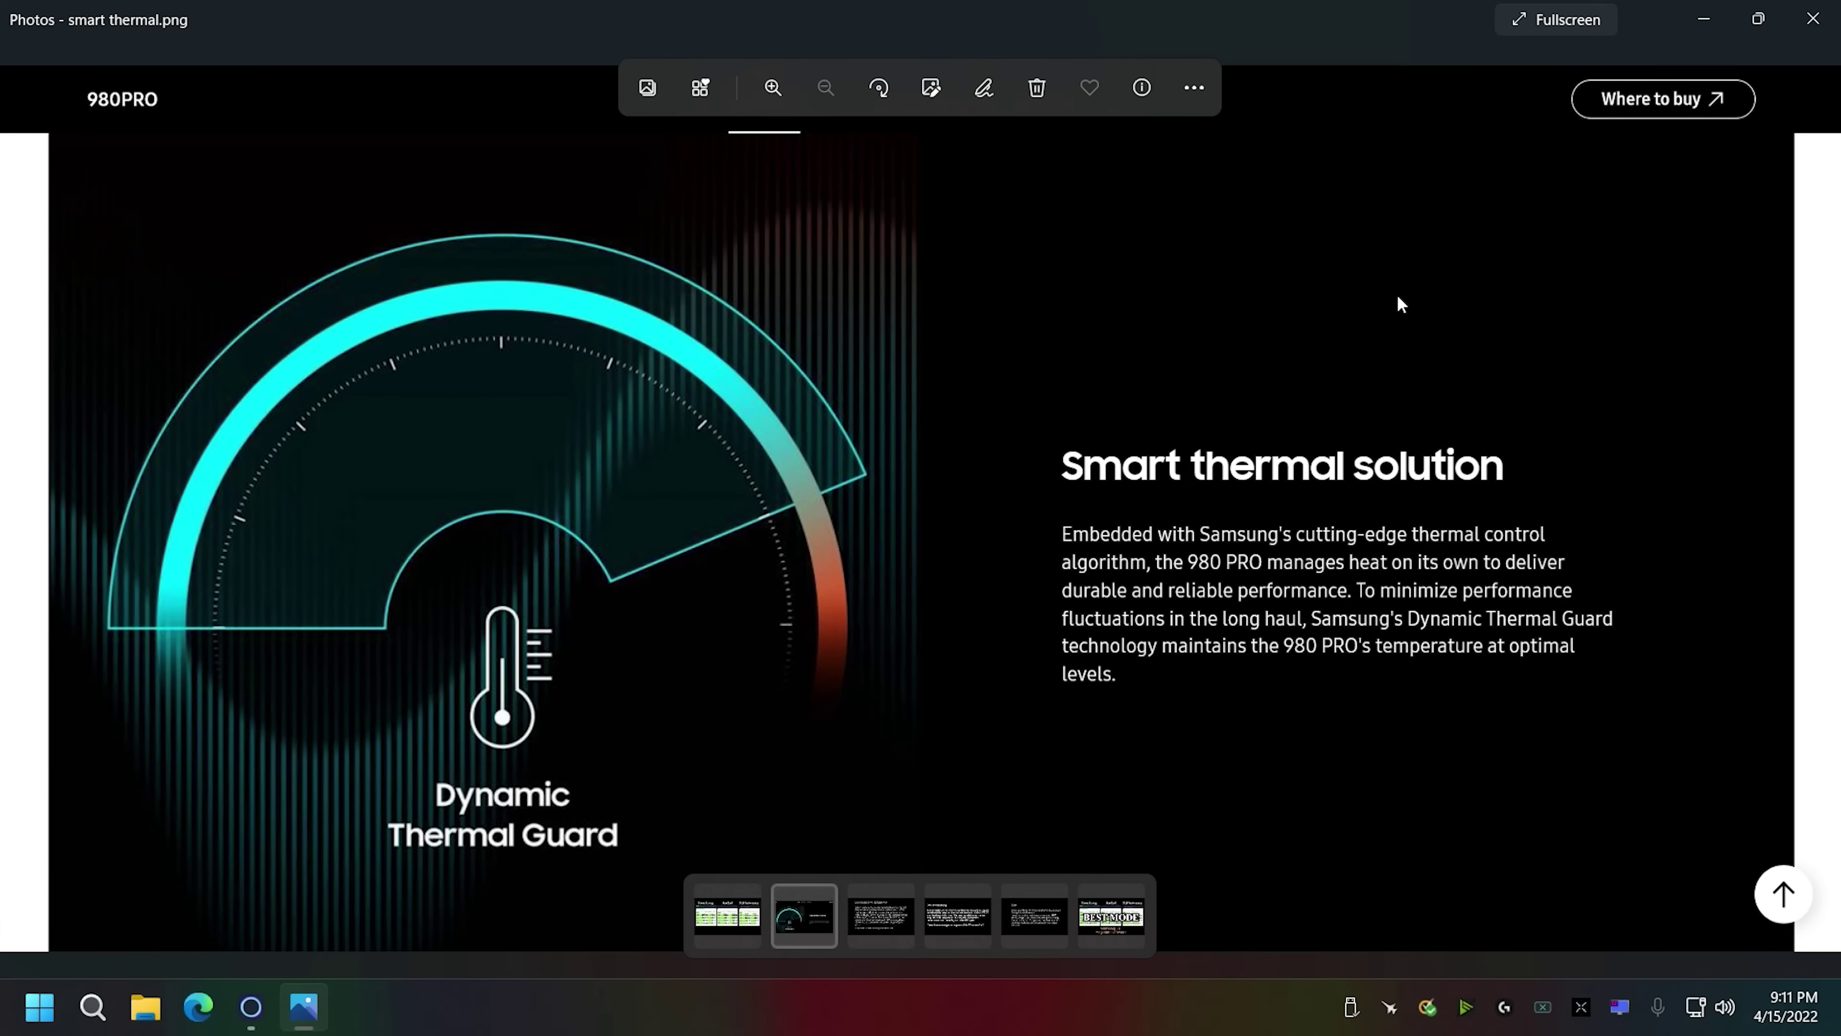
pyautogui.click(1812, 18)
pyautogui.click(267, 991)
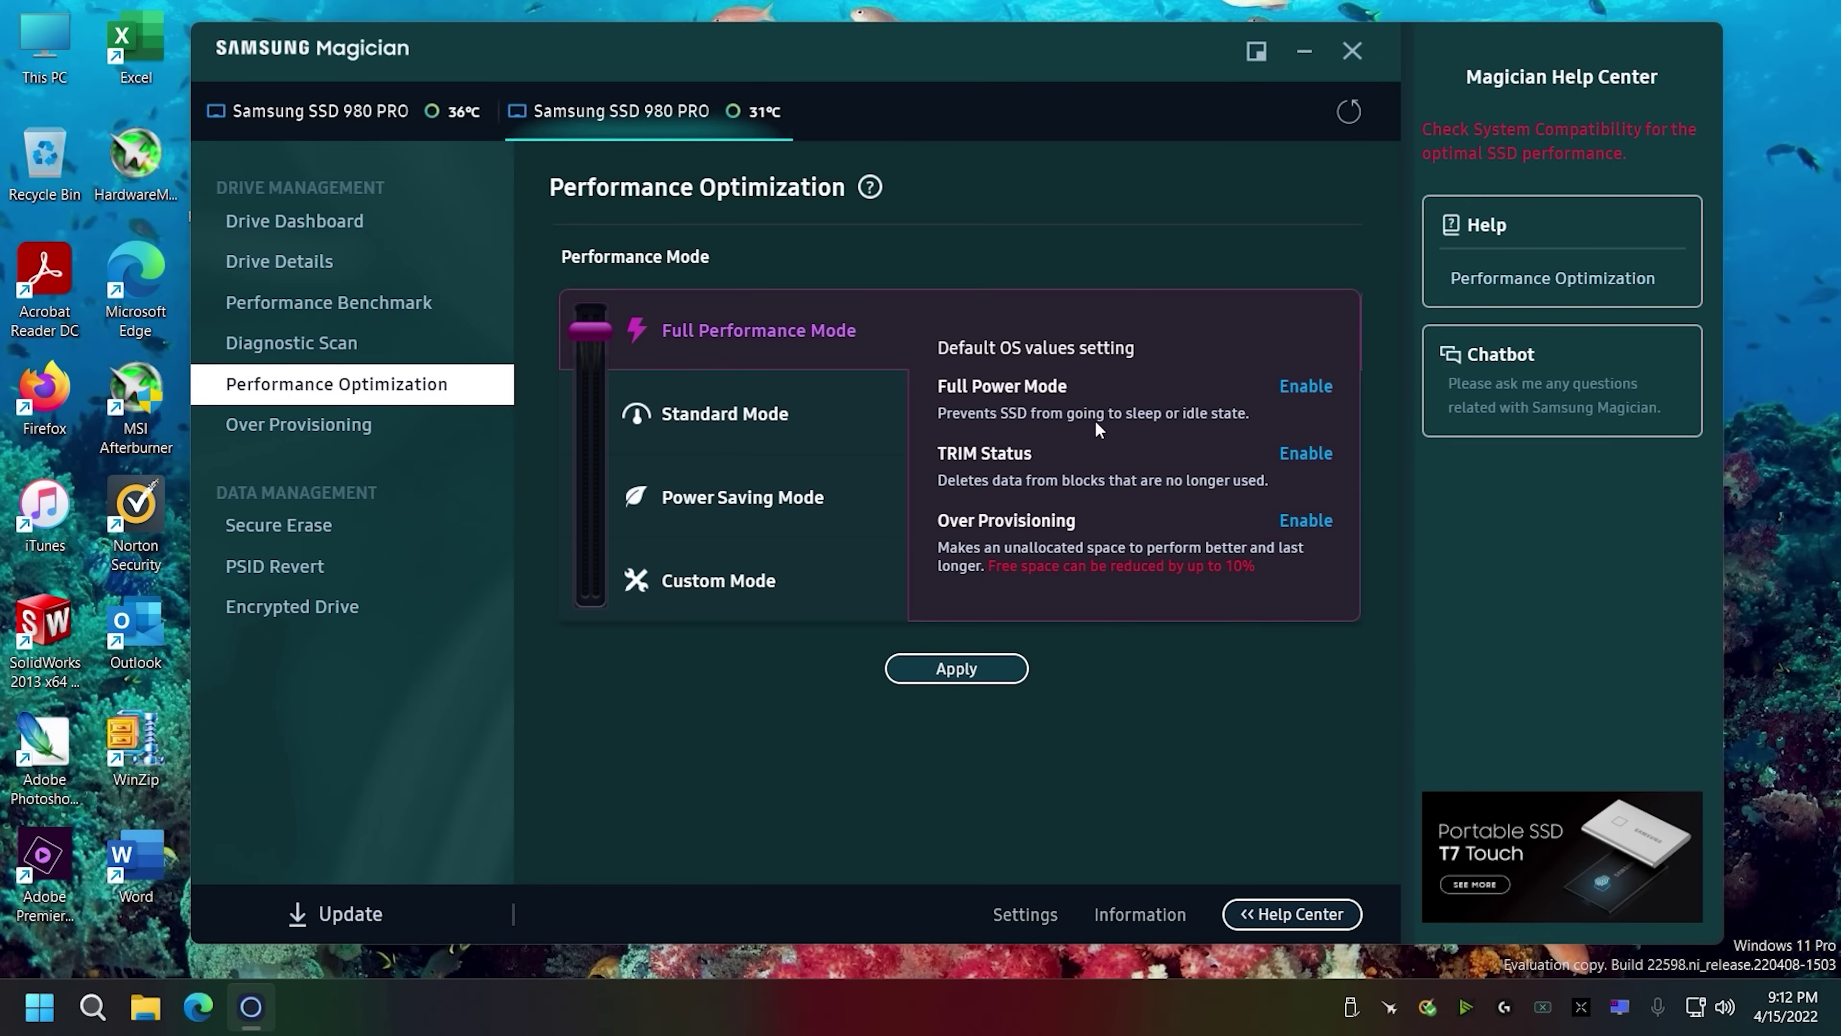
# Preview Standard, Full Performance and Custom Mode, end on Power Saving, then move the window aside
pyautogui.click(883, 425)
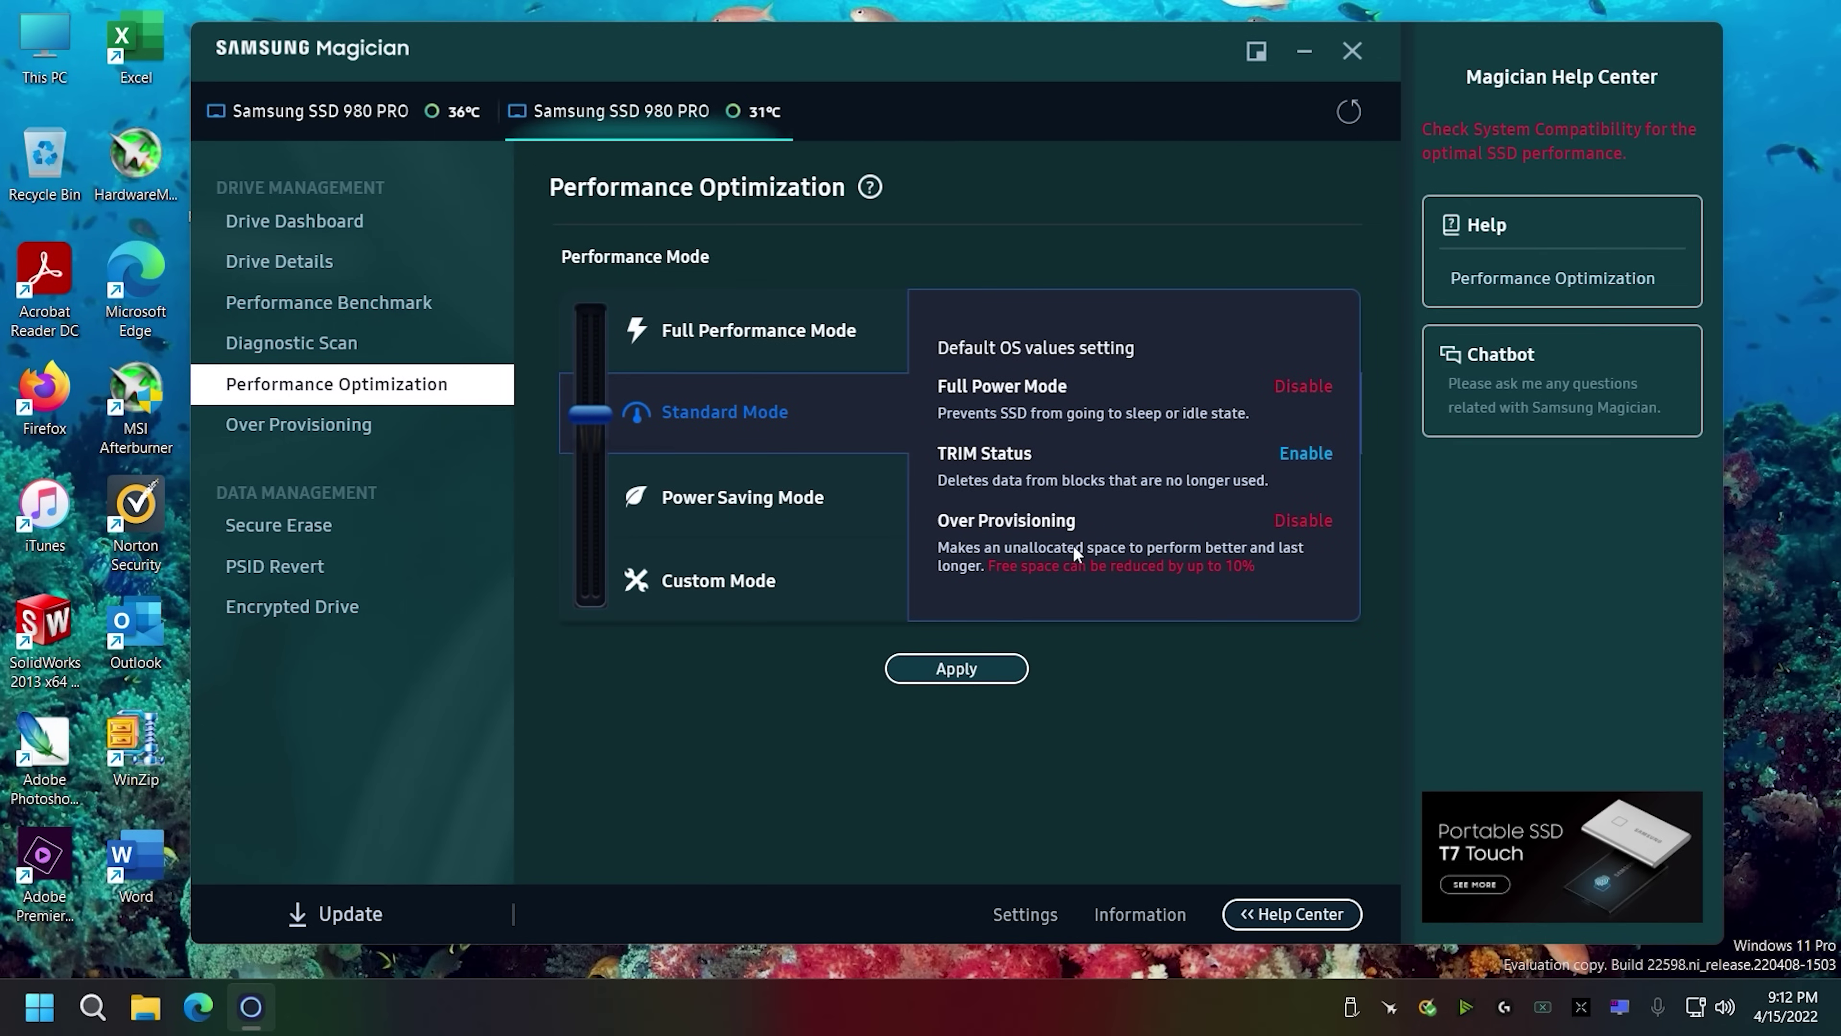
pyautogui.click(823, 347)
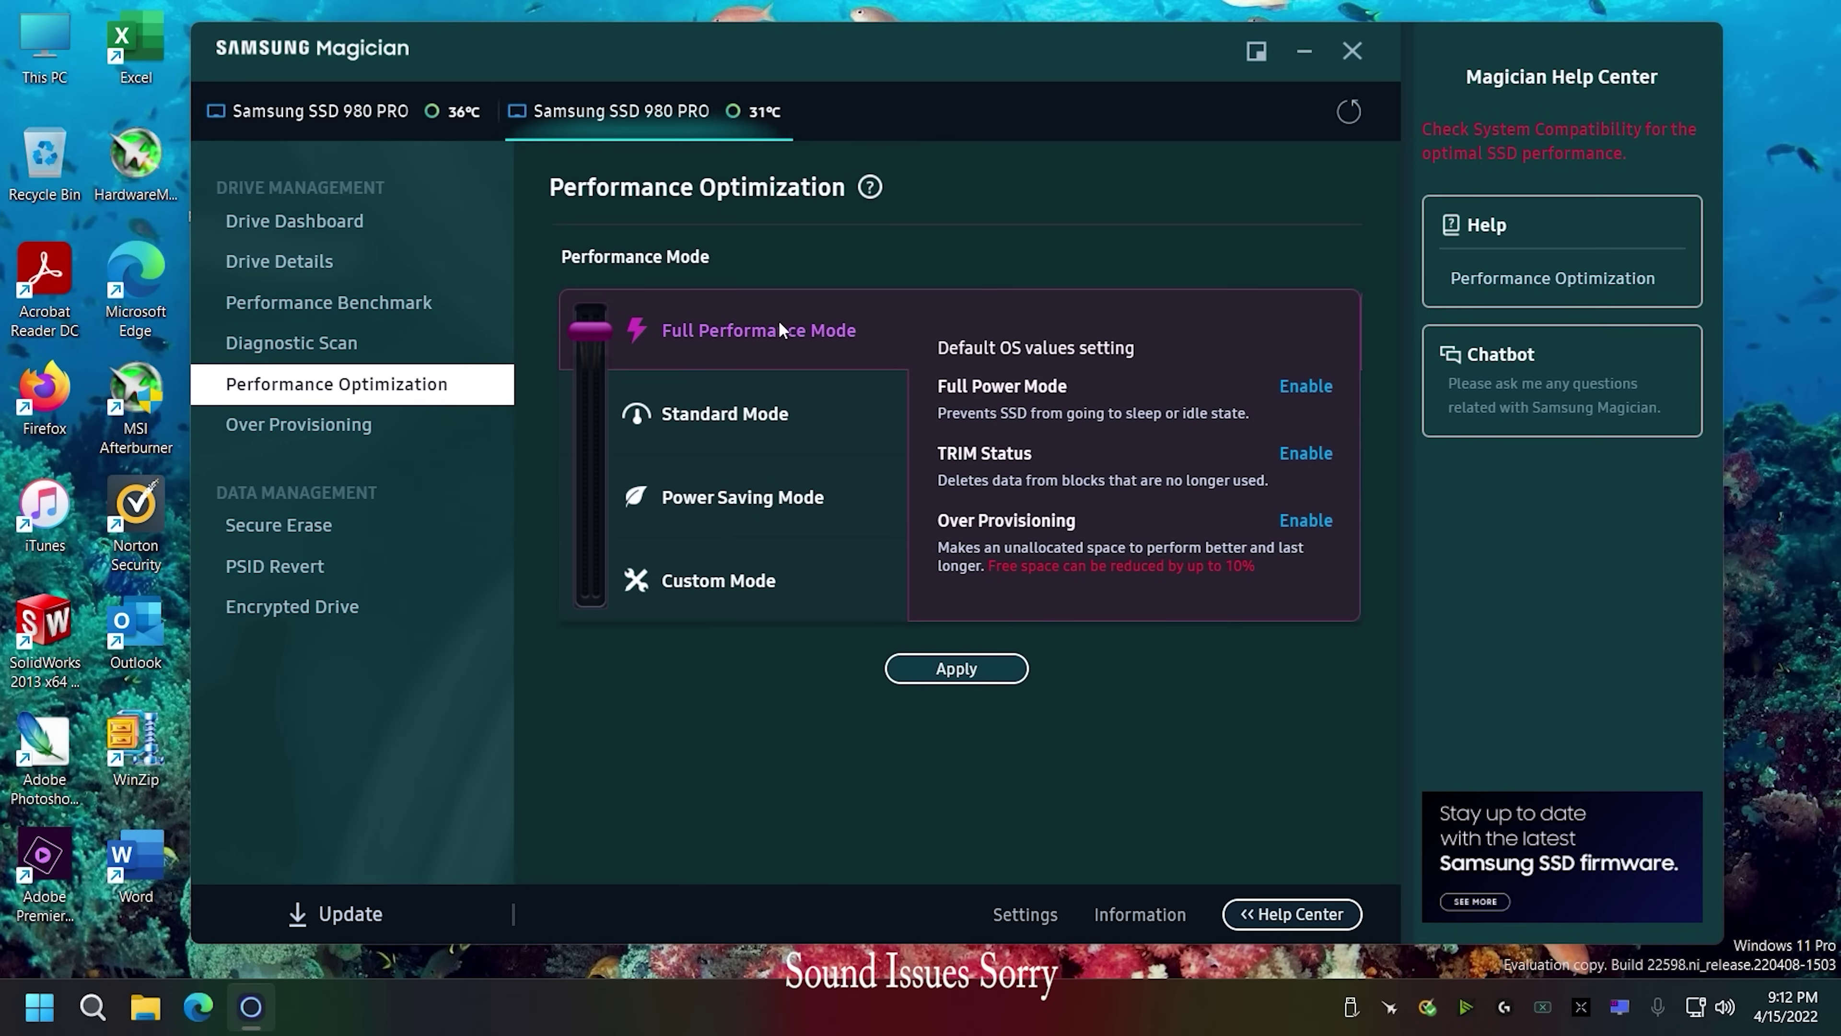
pyautogui.click(782, 517)
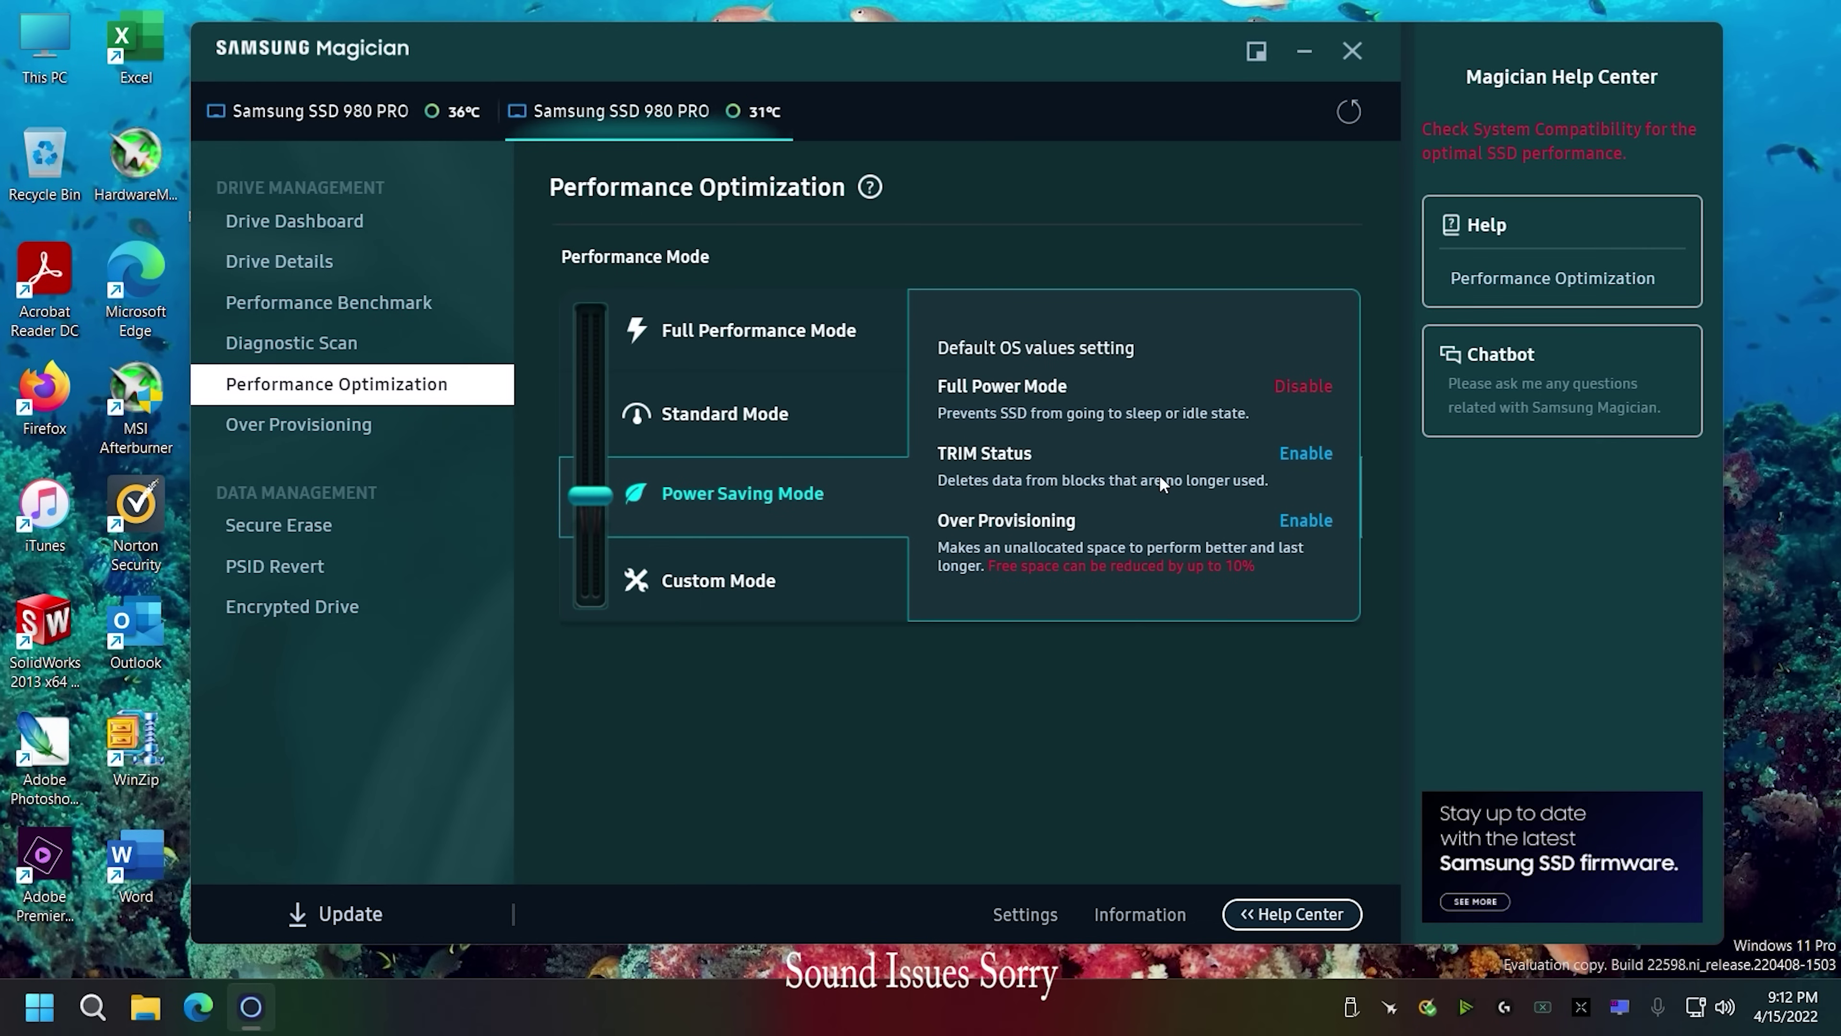
pyautogui.click(1147, 557)
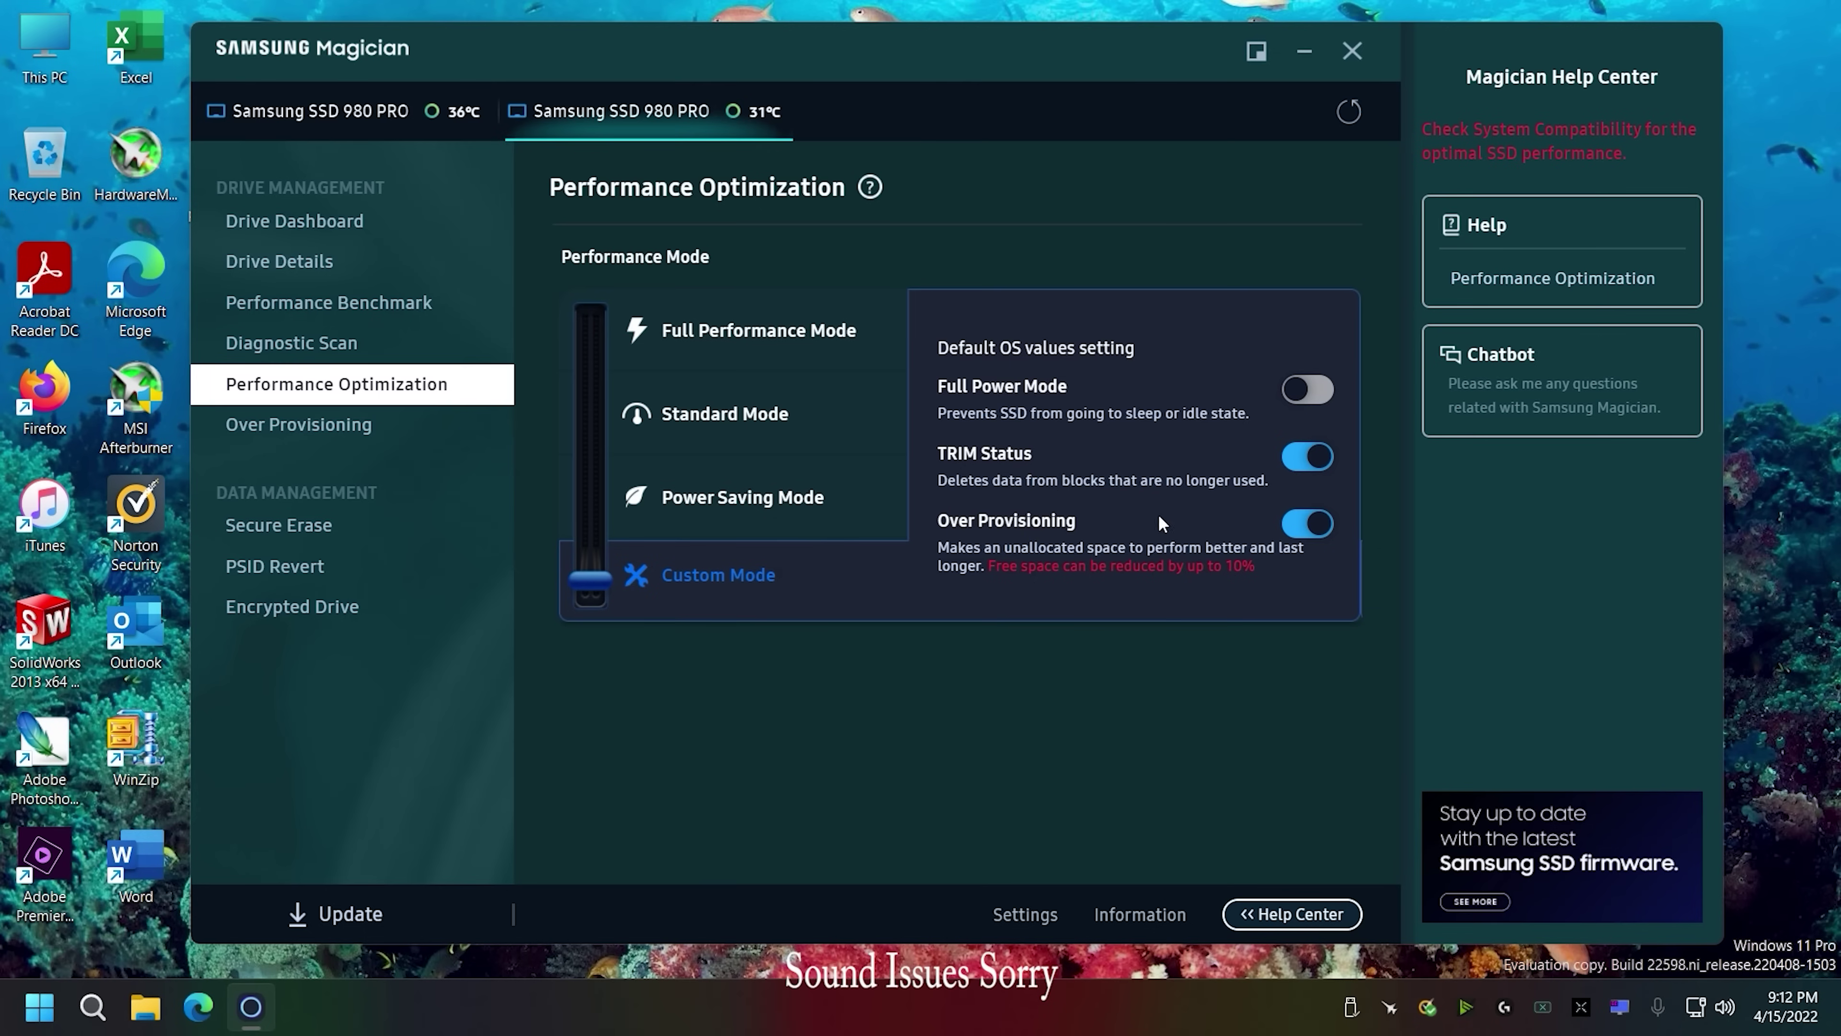
pyautogui.click(816, 492)
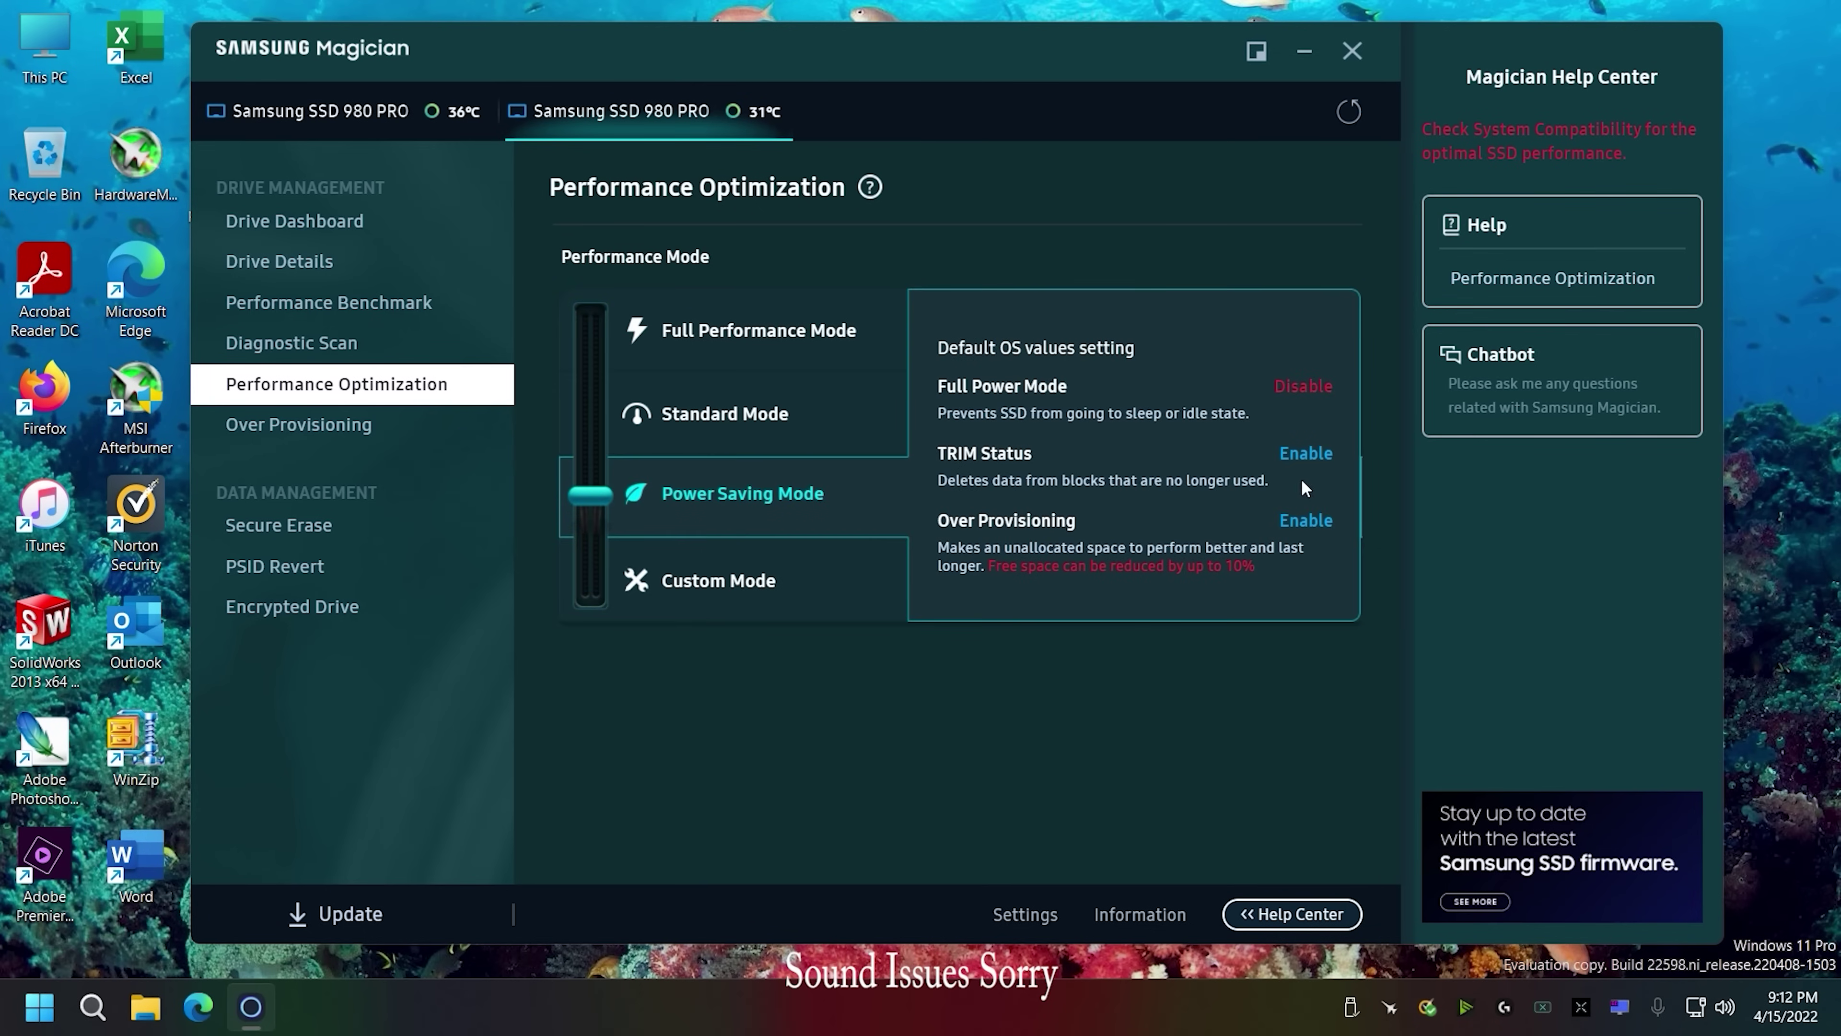
pyautogui.click(725, 577)
pyautogui.click(863, 504)
pyautogui.moveTo(545, 65); pyautogui.dragTo(819, 102)
pyautogui.doubleClick(226, 47)
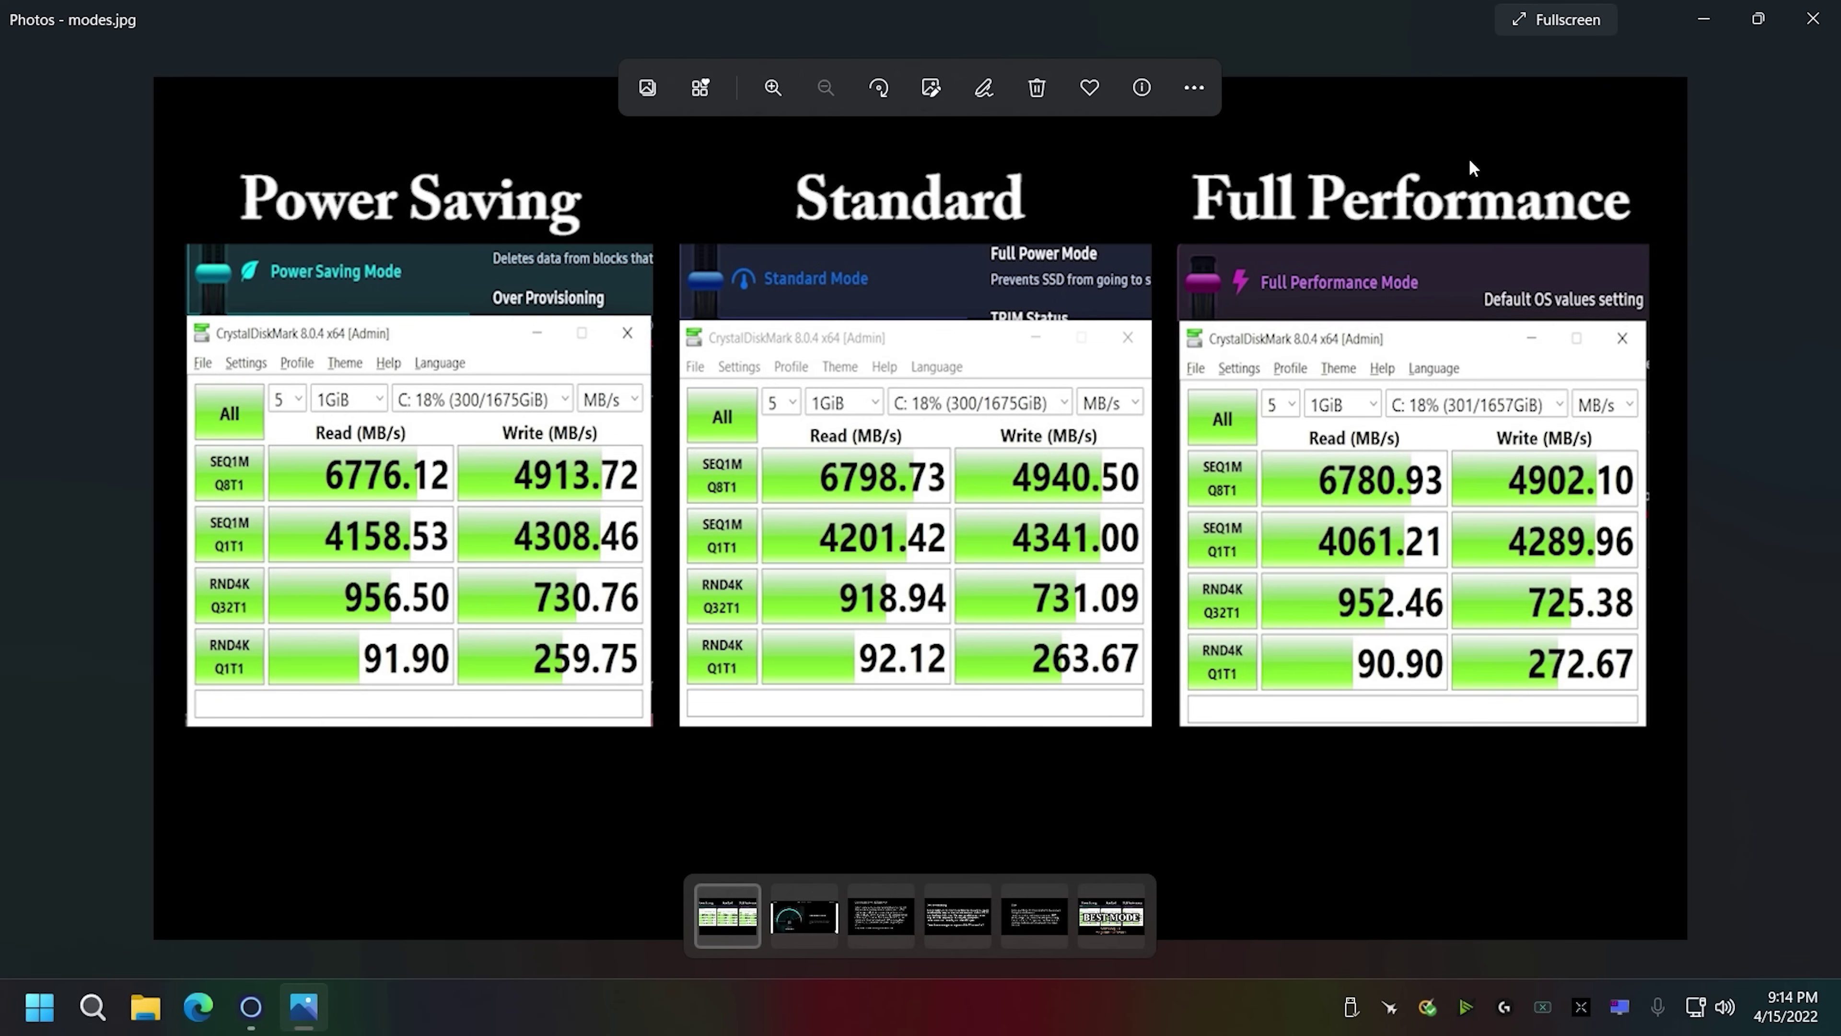
pyautogui.click(1813, 17)
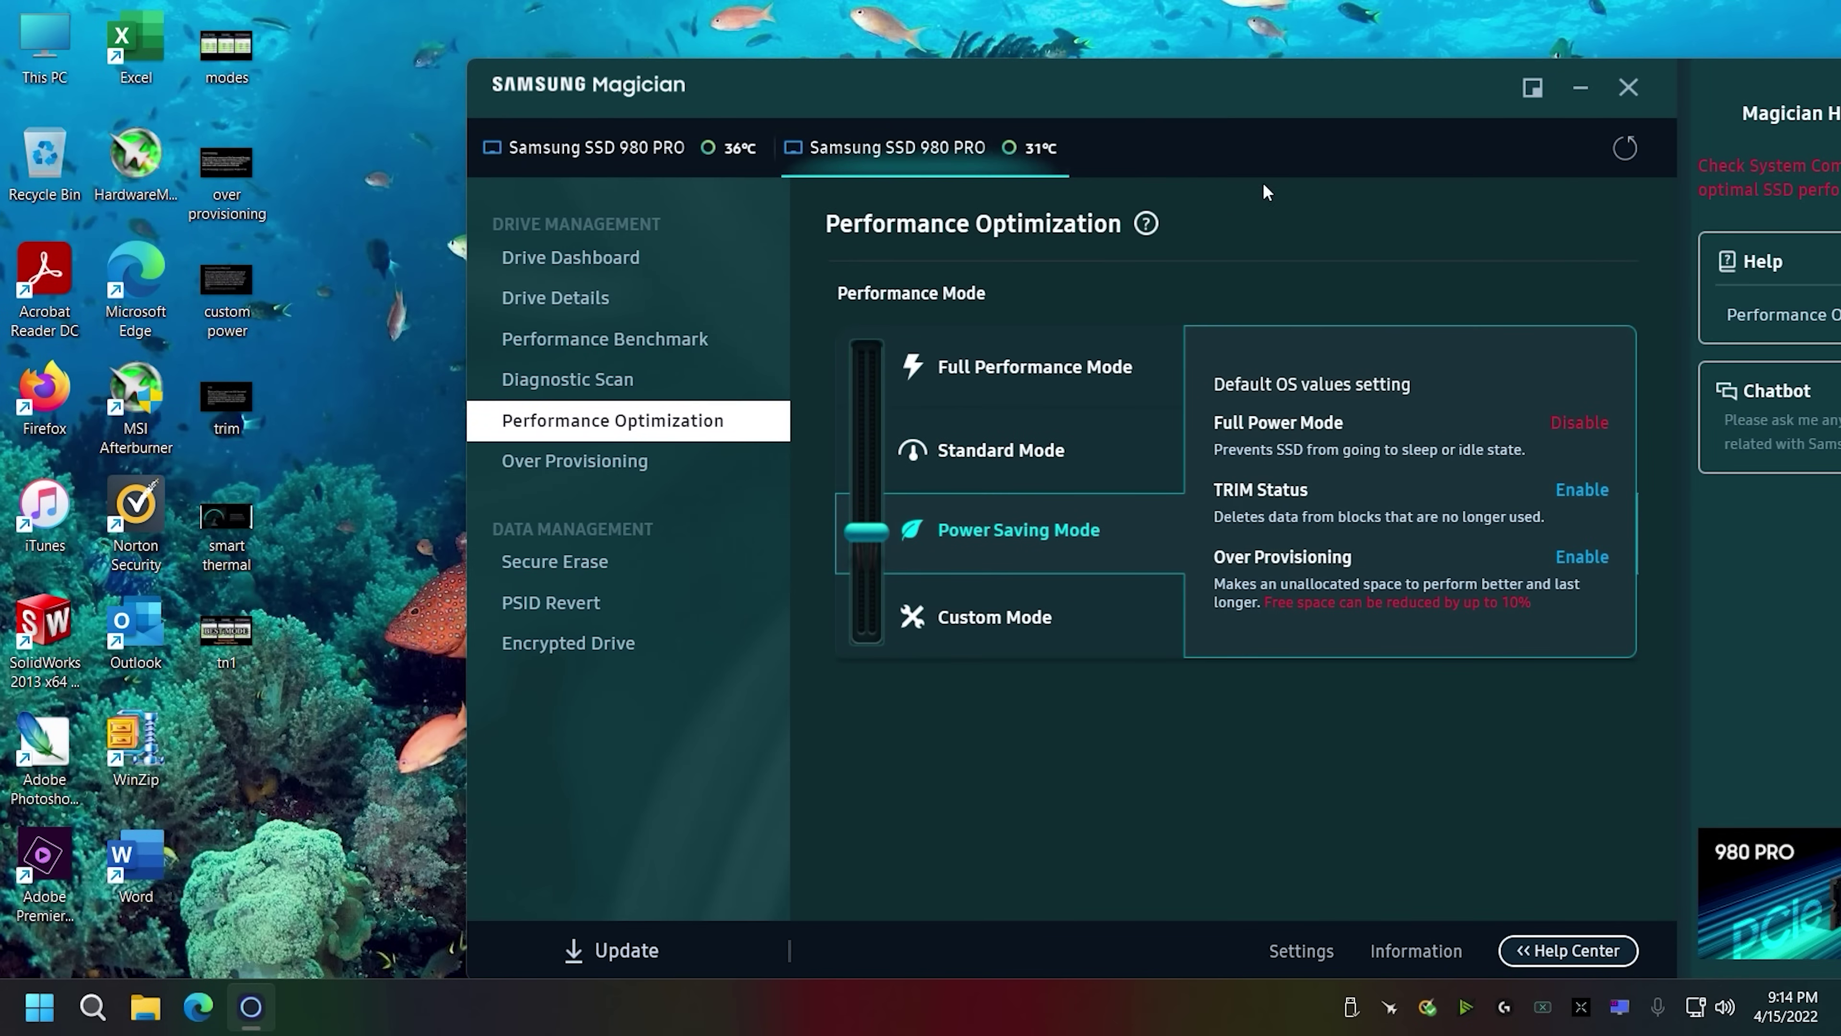
# Cycle through Full Performance, Standard and Custom, settle on Power Saving Mode, then close Magician
pyautogui.moveTo(1305, 89); pyautogui.dragTo(1072, 65)
pyautogui.click(867, 341)
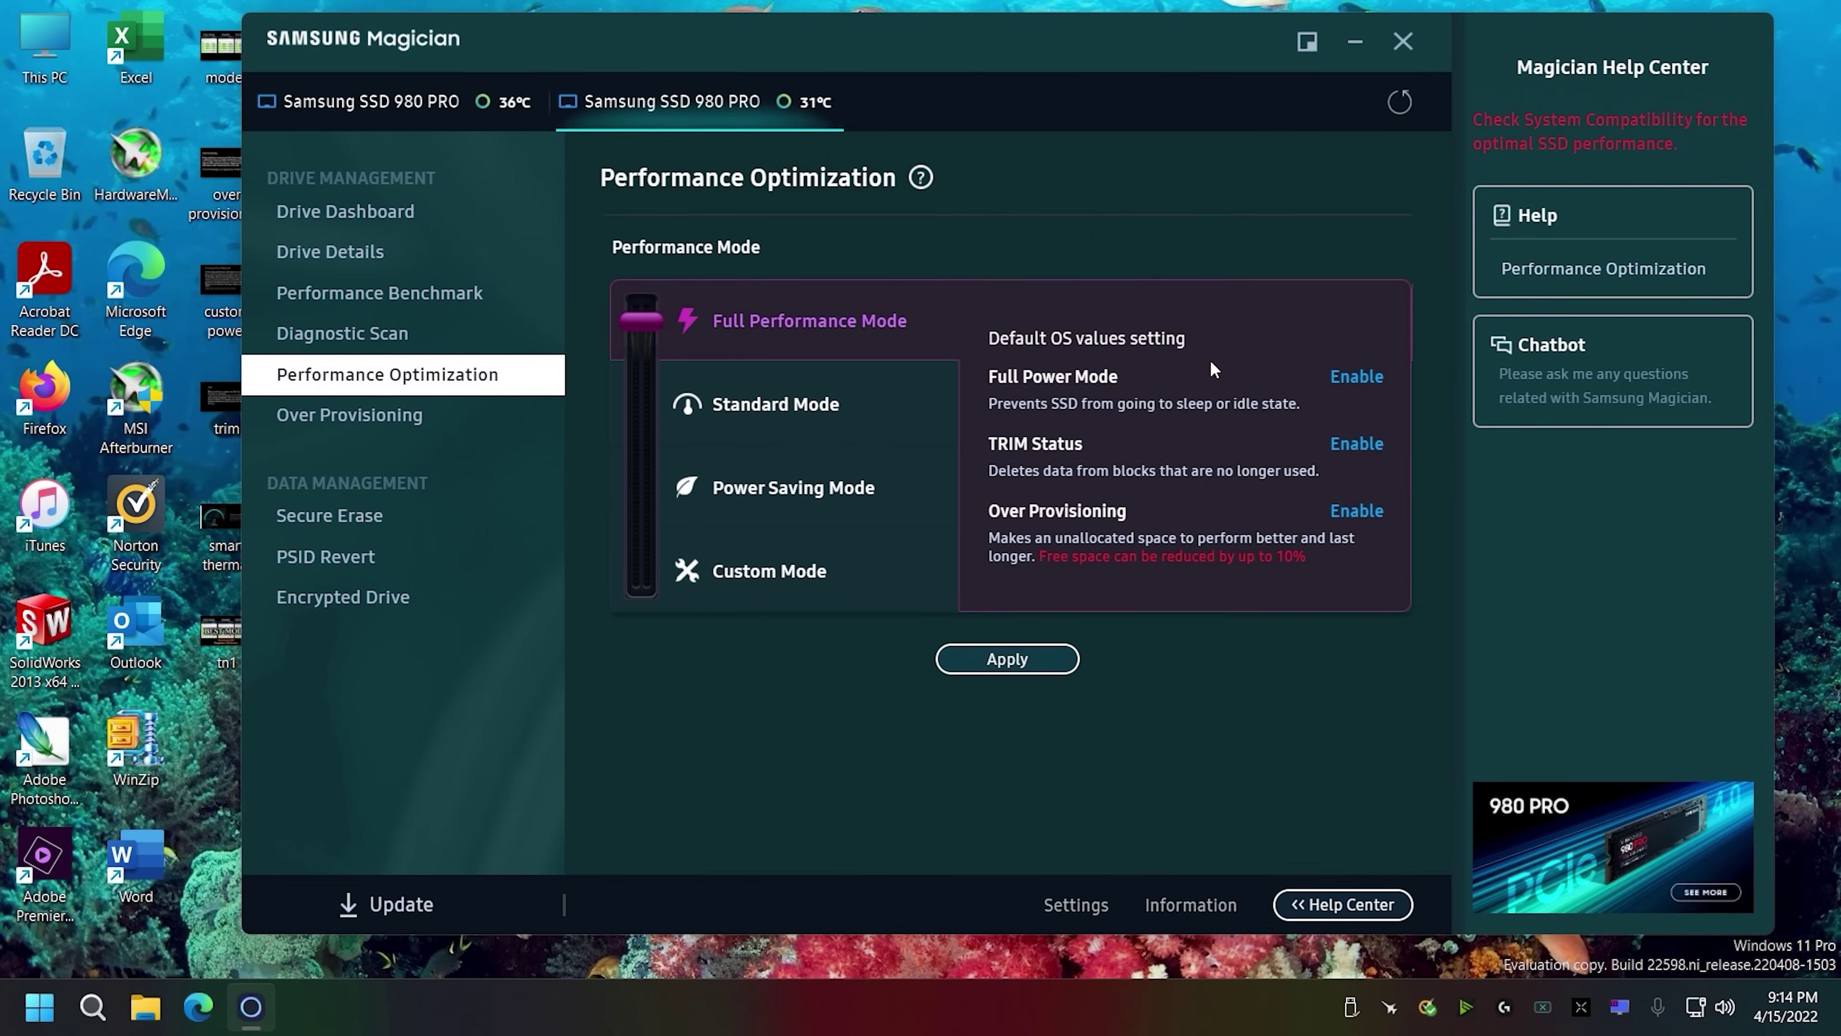
pyautogui.click(915, 410)
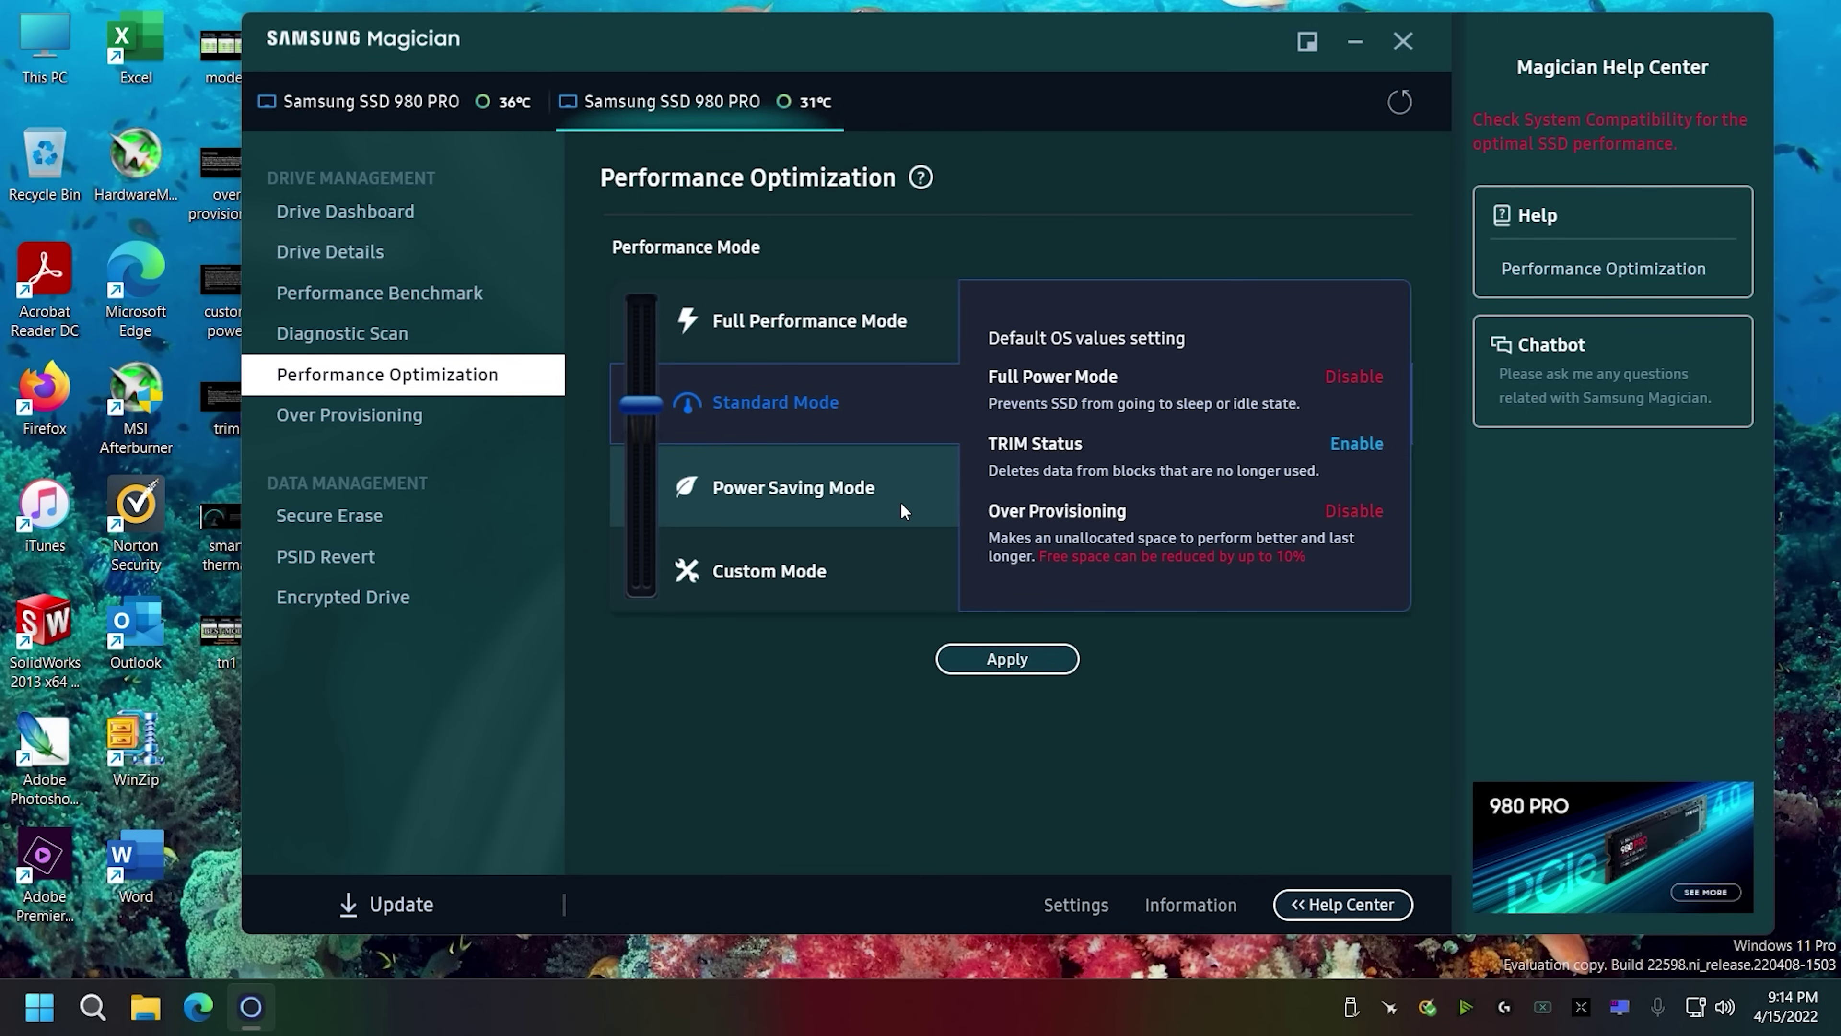
pyautogui.click(887, 573)
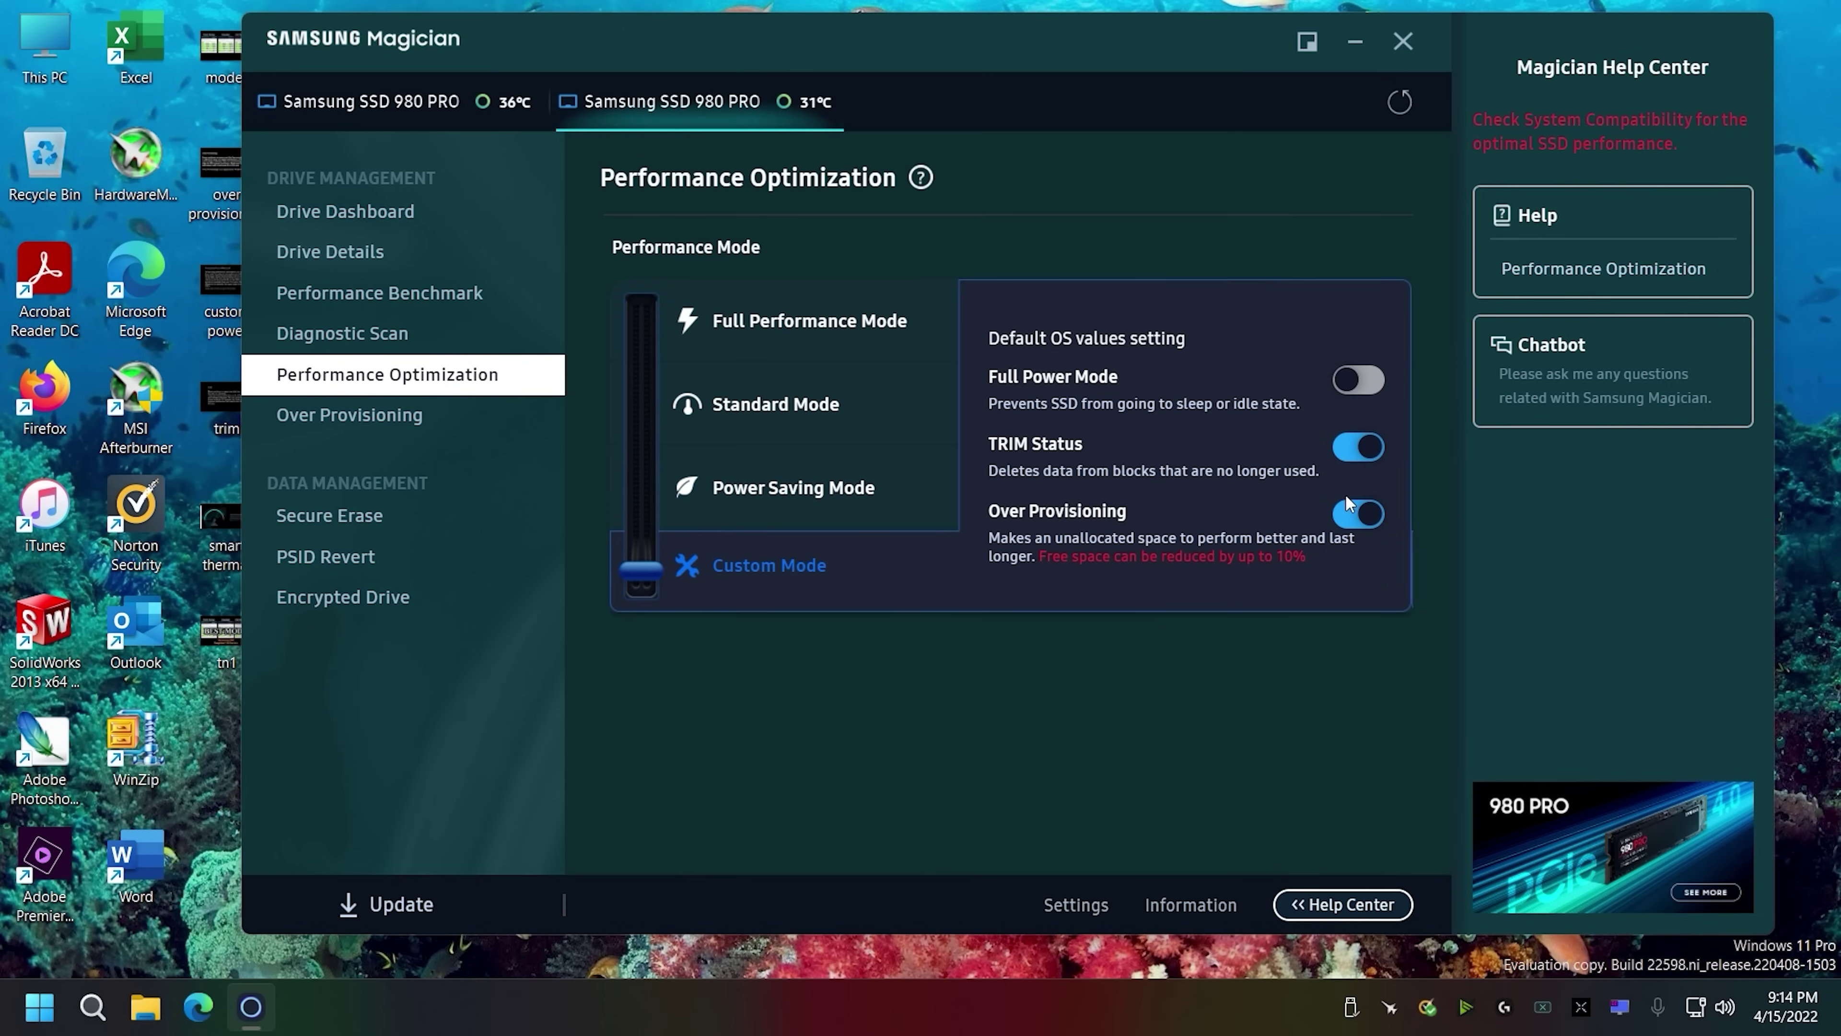
pyautogui.click(896, 503)
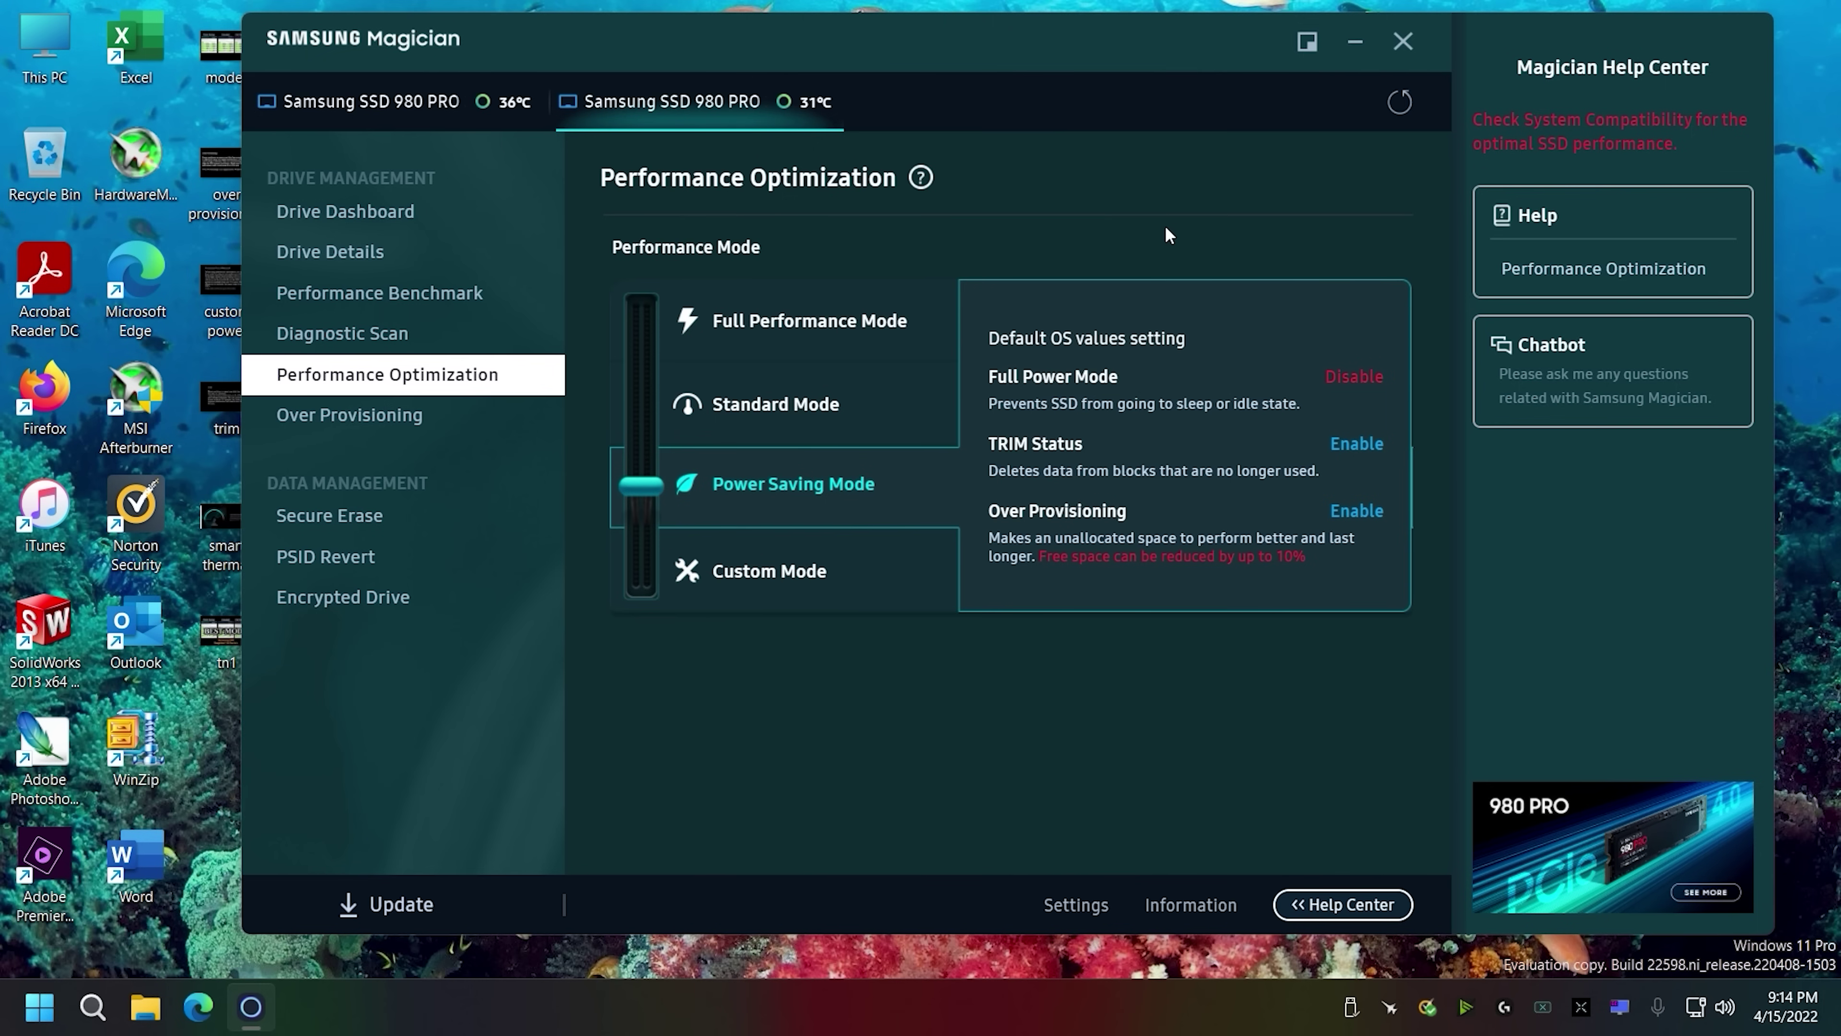
pyautogui.click(1404, 41)
pyautogui.doubleClick(227, 283)
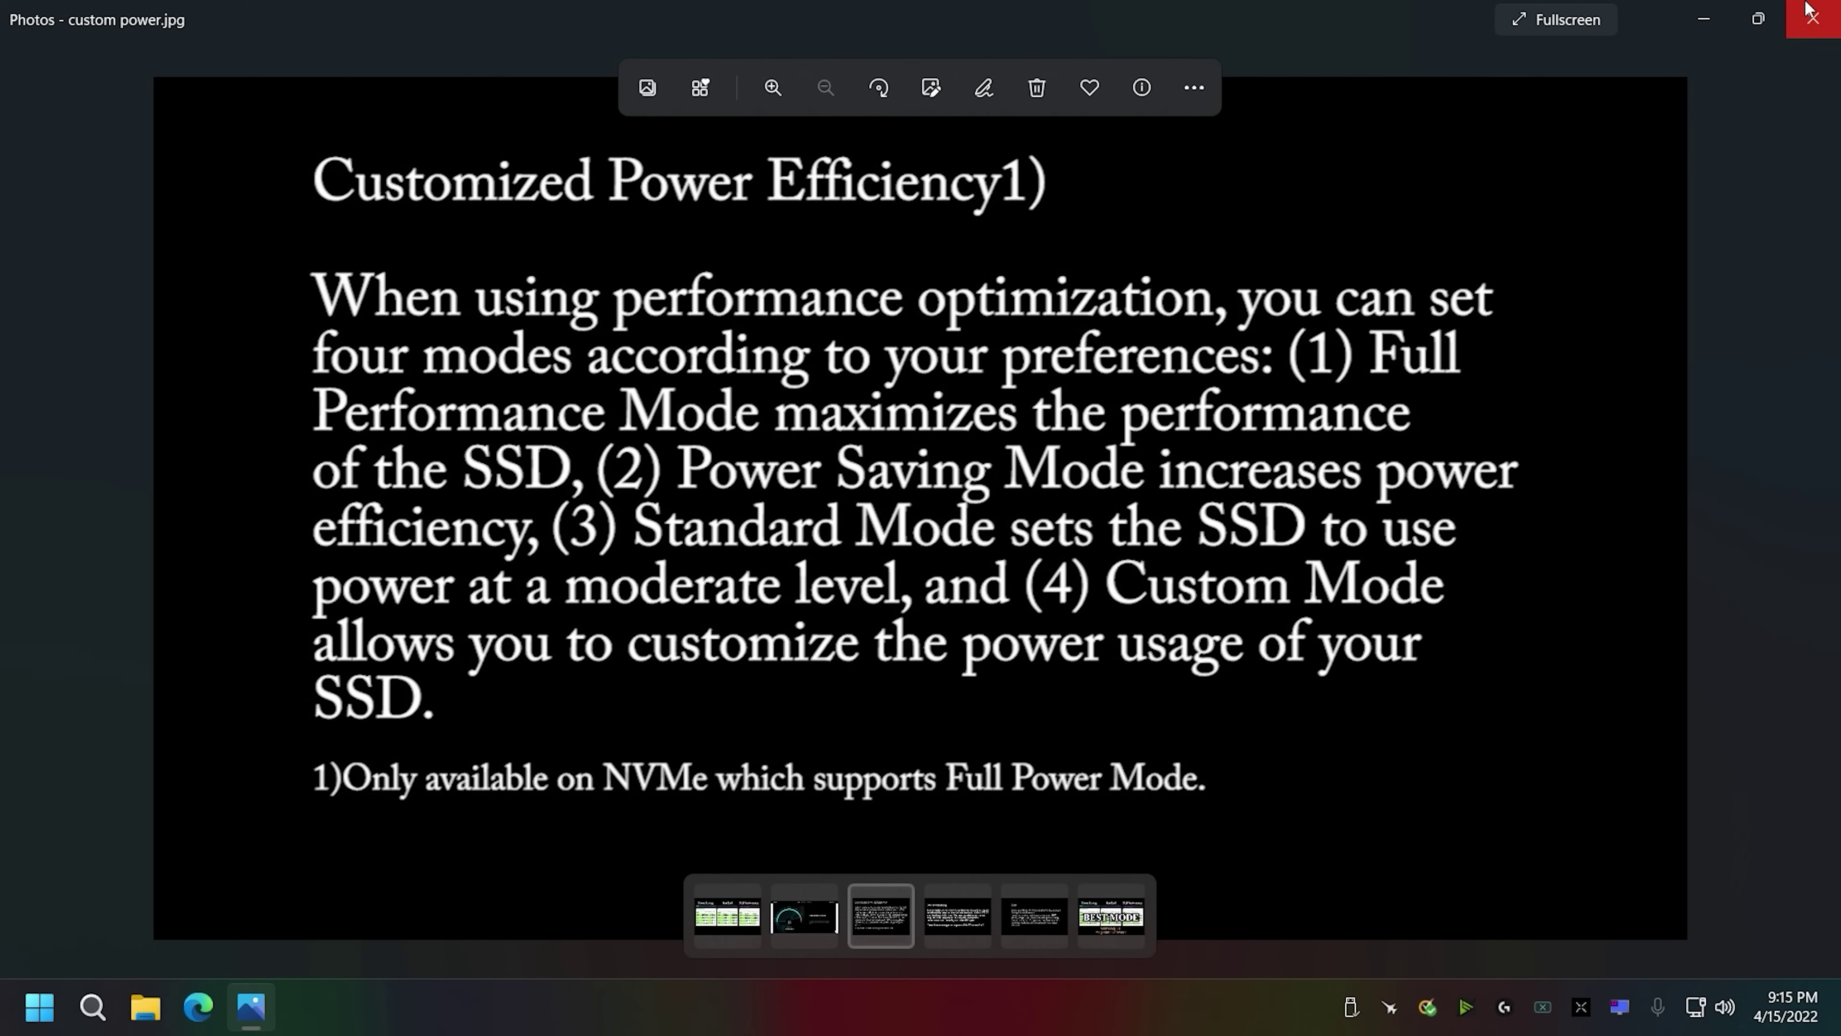
pyautogui.click(1815, 20)
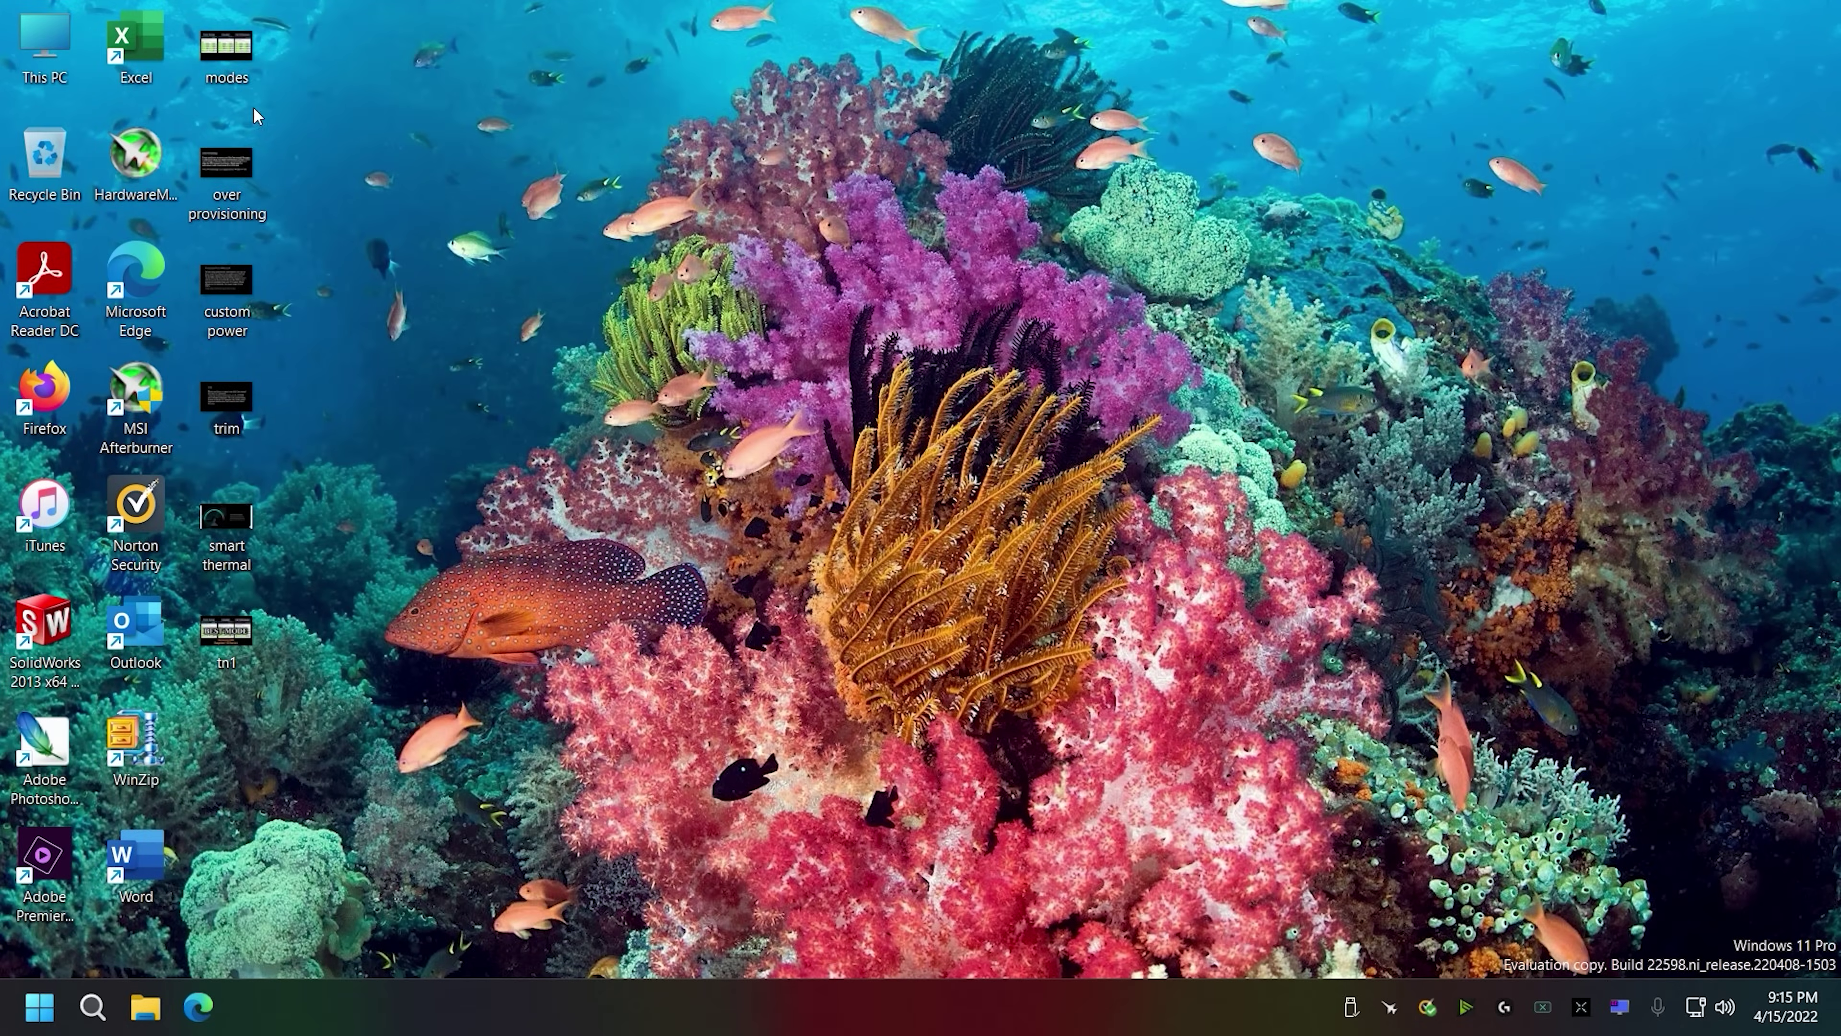
pyautogui.doubleClick(237, 59)
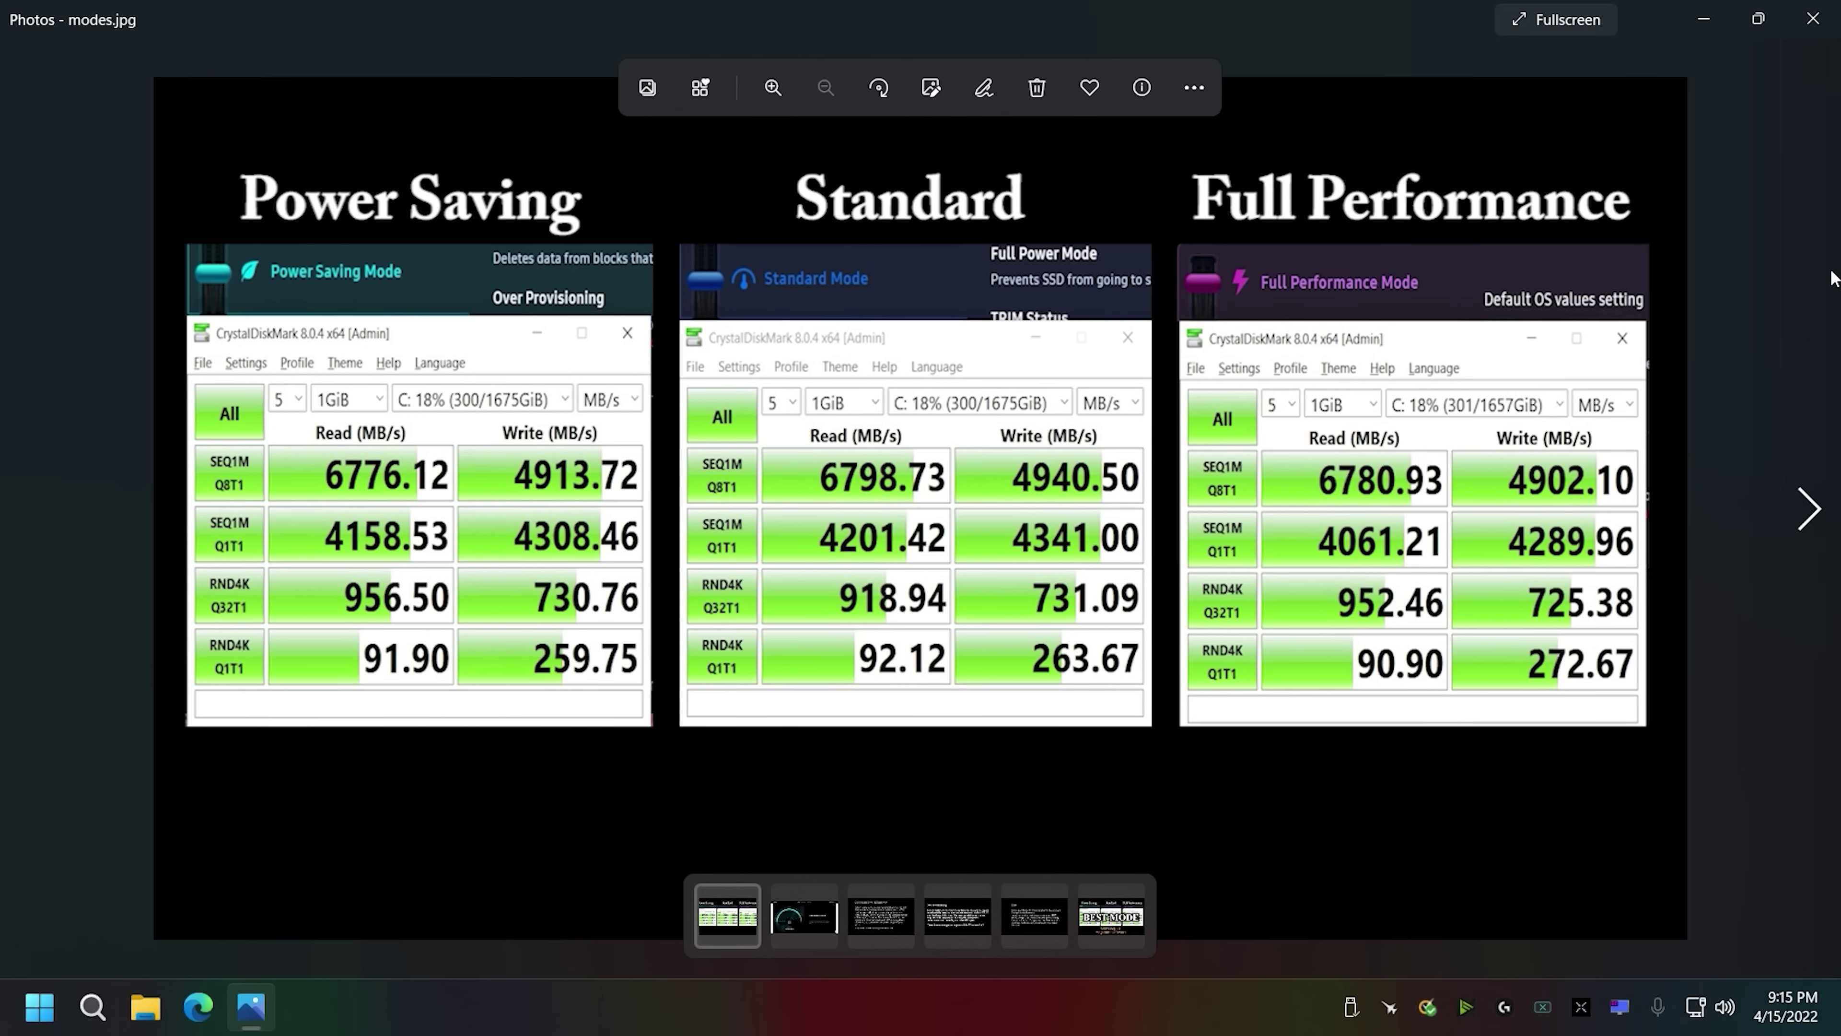
pyautogui.click(1813, 18)
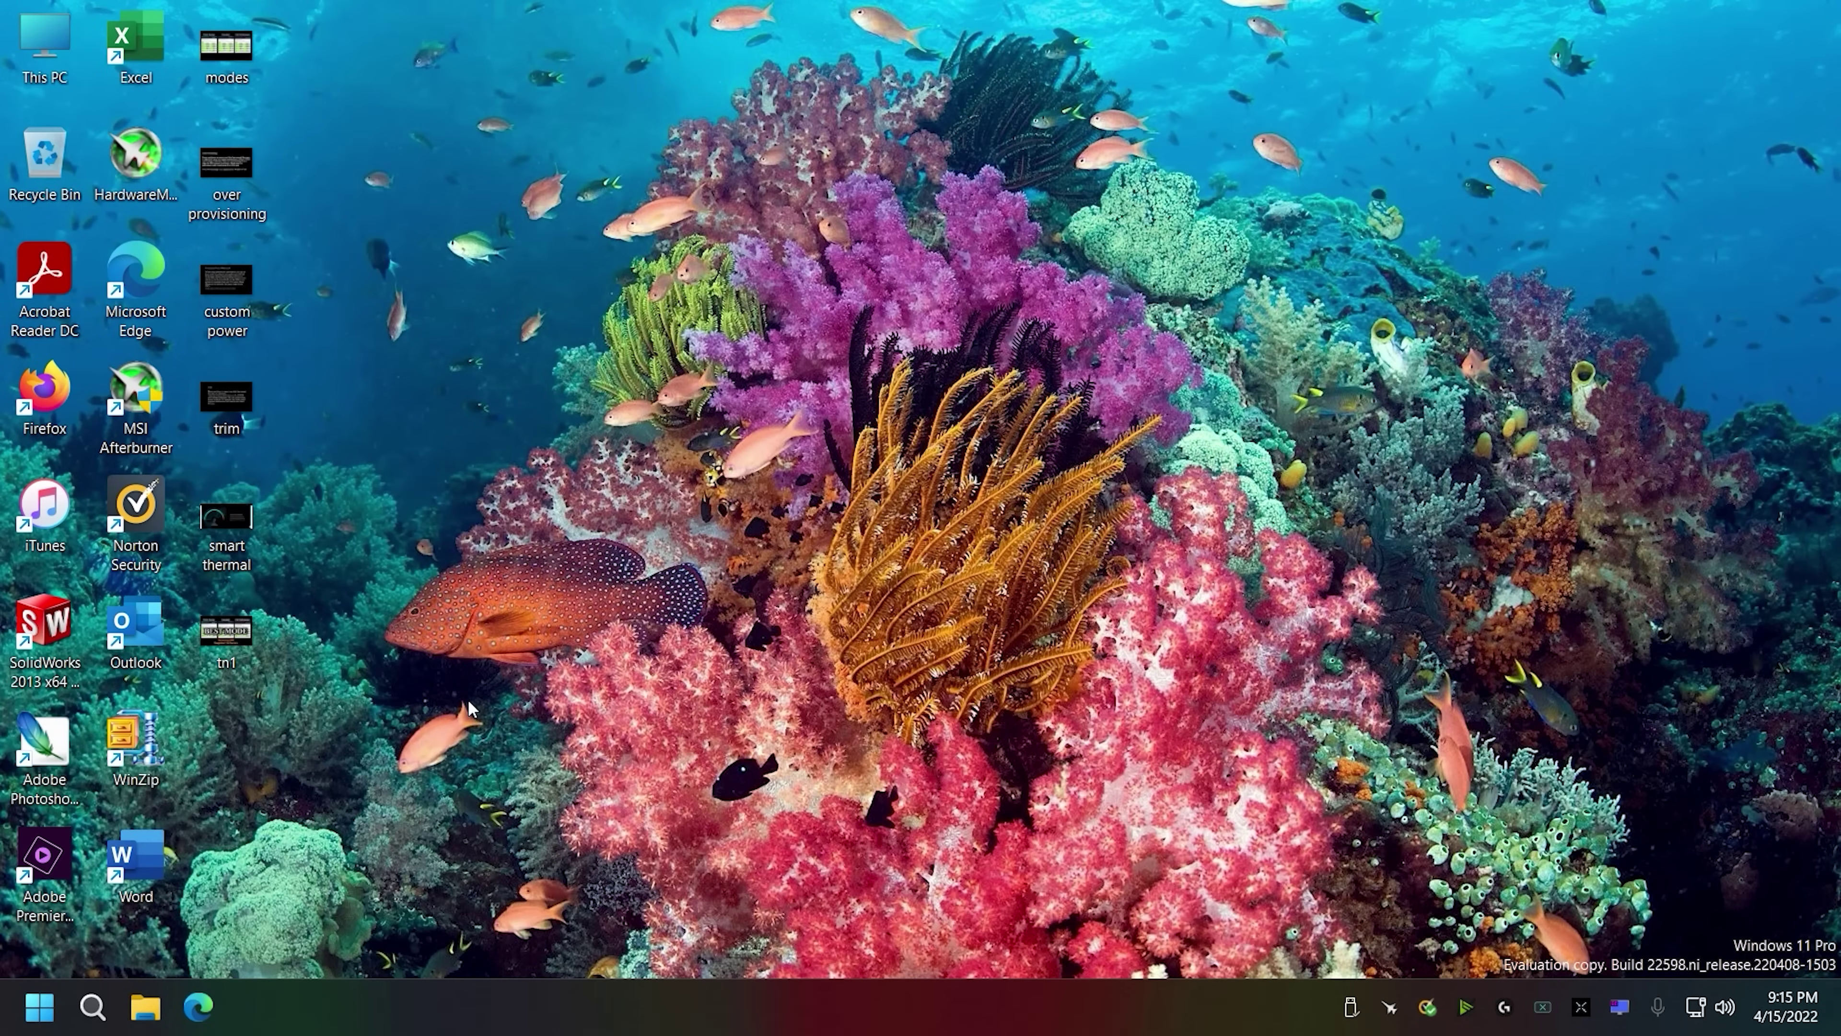